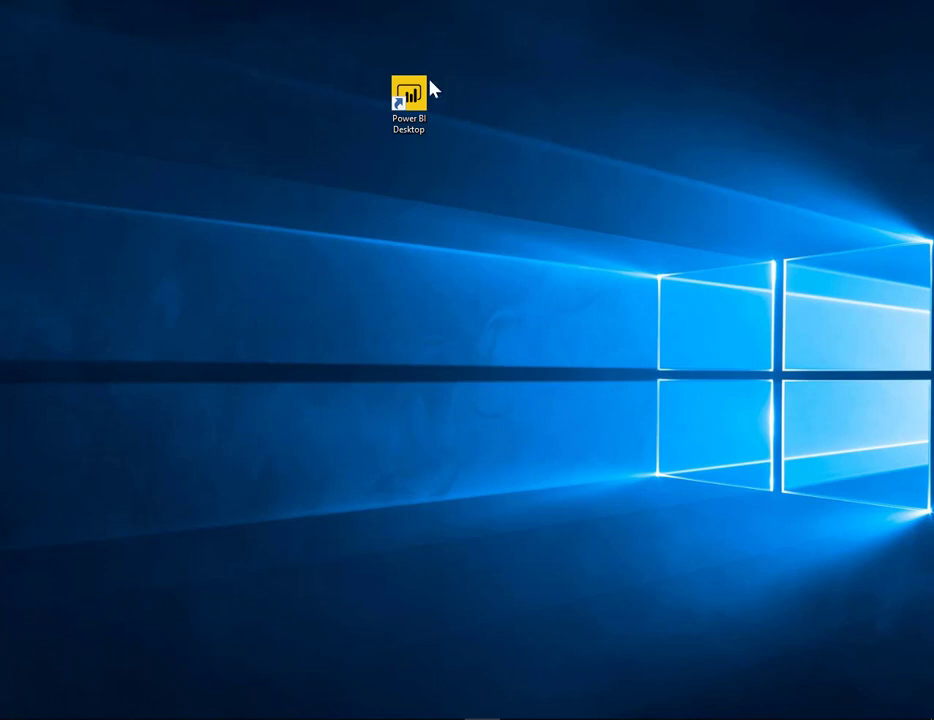
Launch Power BI Desktop, search the data sources for "web" and start a connection with the Web connector
double_click(428, 118)
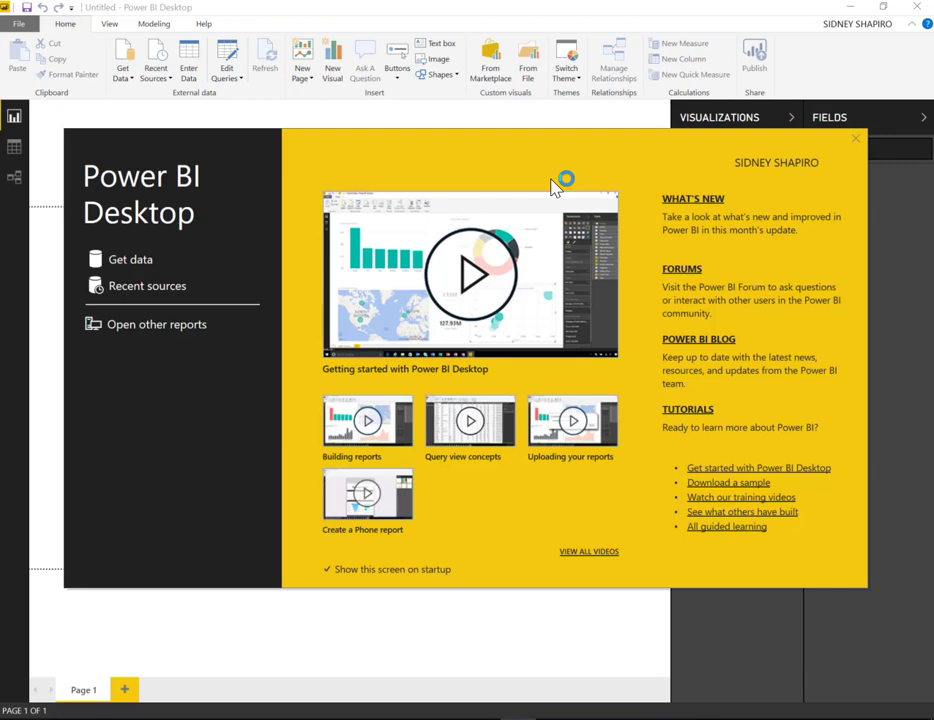
click(131, 262)
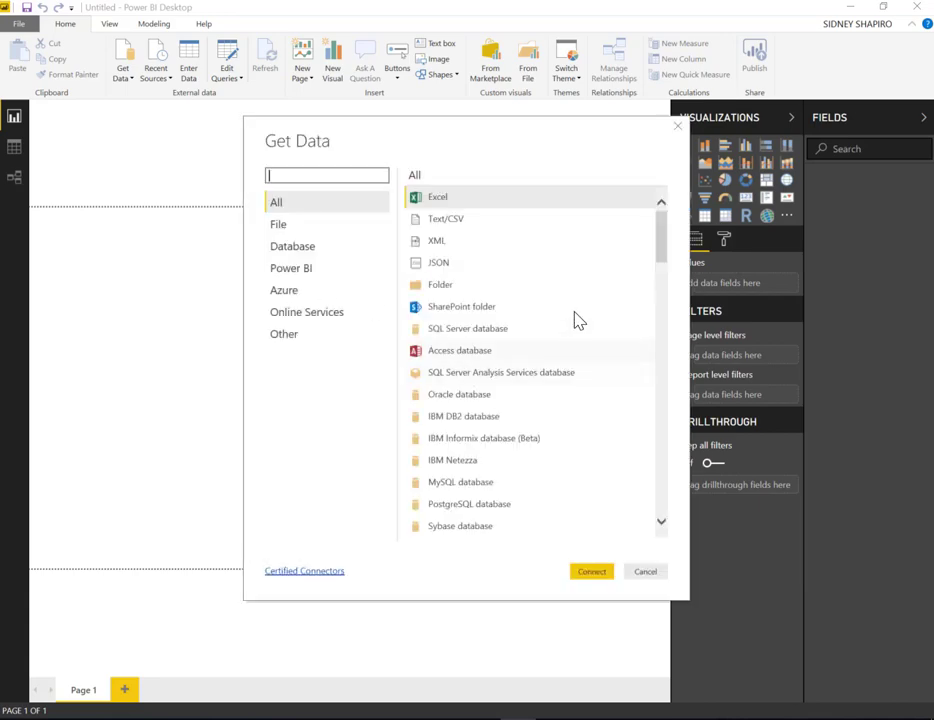
drag(666, 238, 670, 185)
click(348, 178)
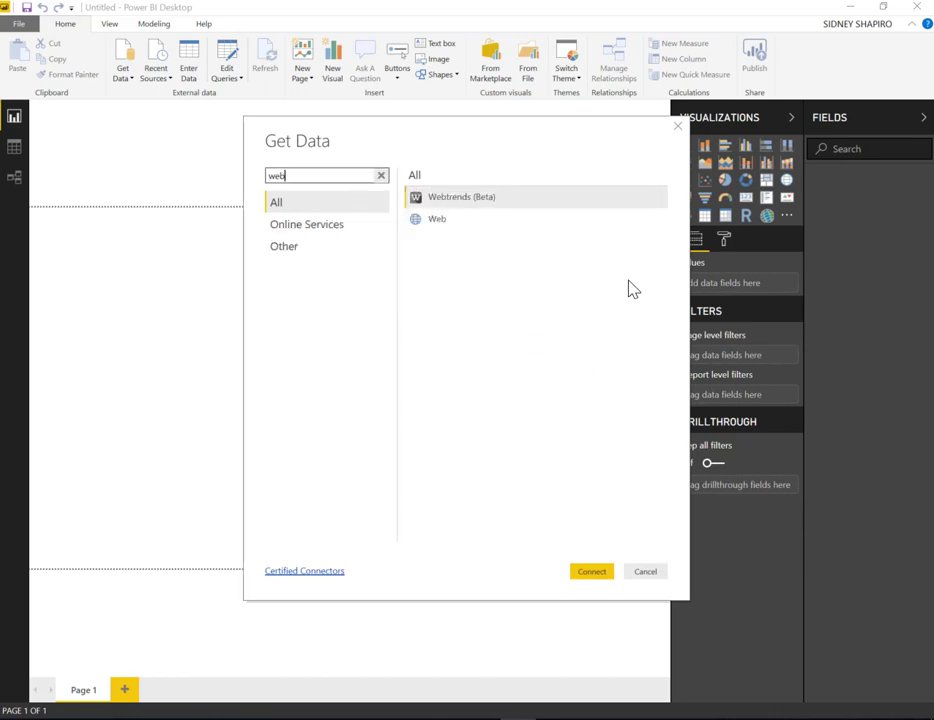
click(434, 216)
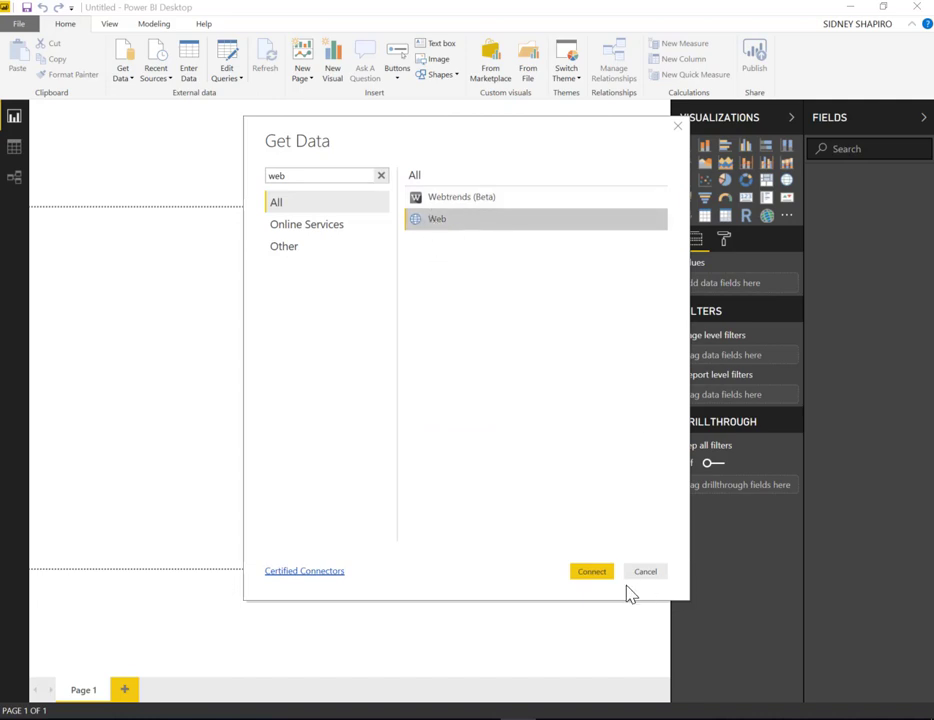
click(592, 573)
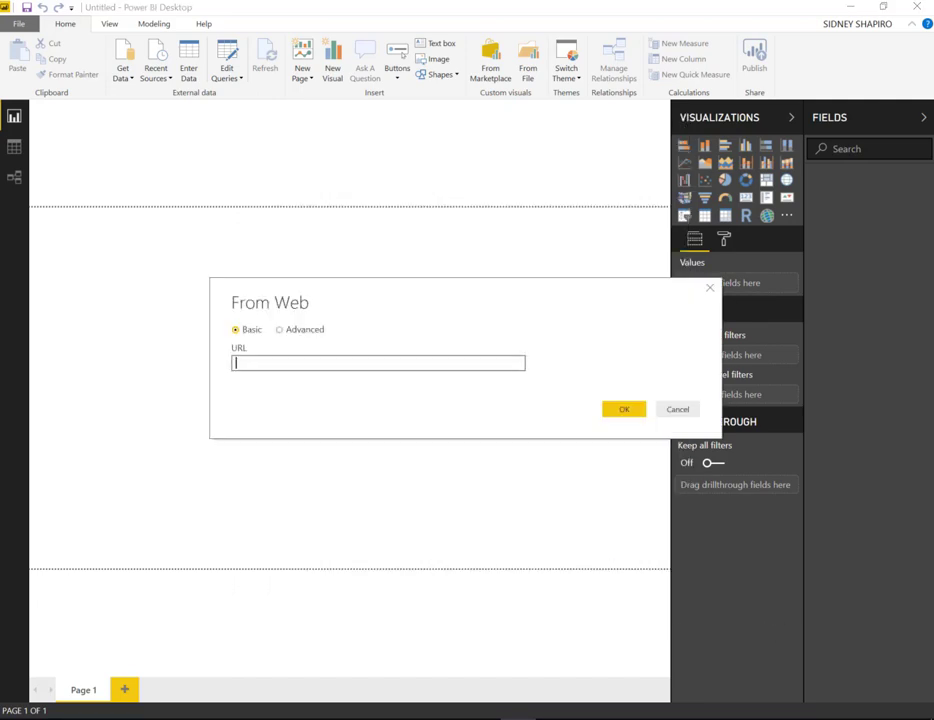
Switch to the browser, copy the address of the IMDb Top Rated Movies page and look over its movie list
drag(566, 235, 440, 154)
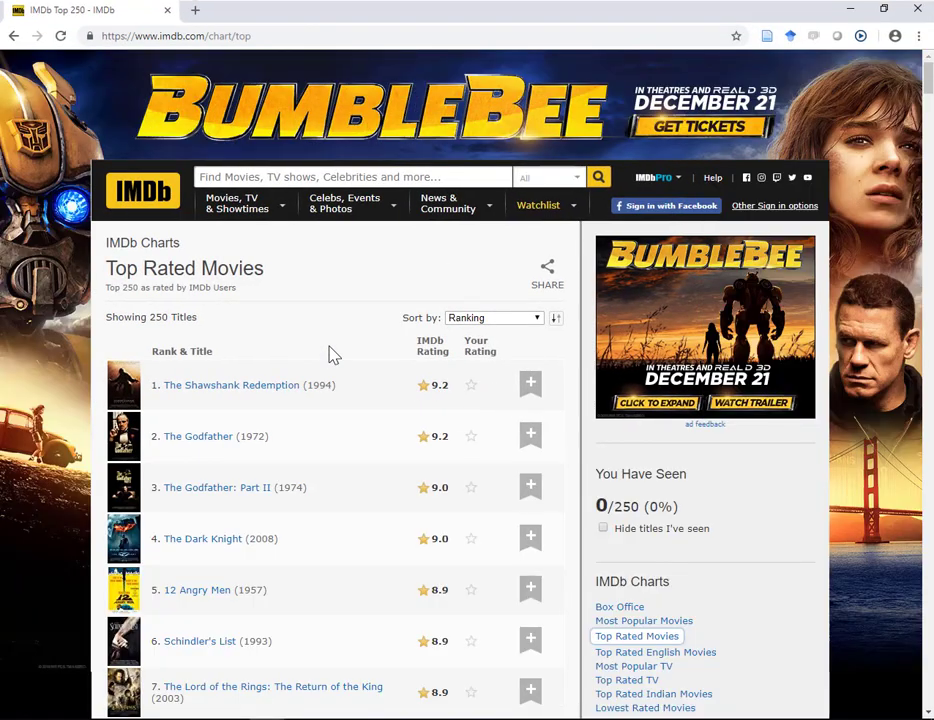
click(243, 37)
right_click(228, 38)
click(254, 118)
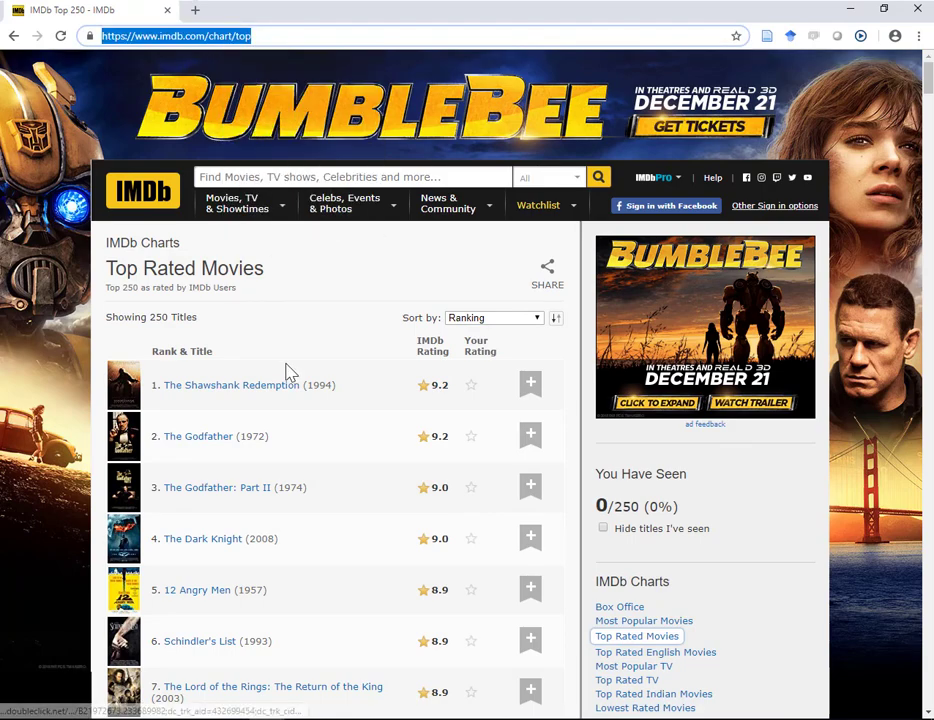
scroll(290, 375, down, 20)
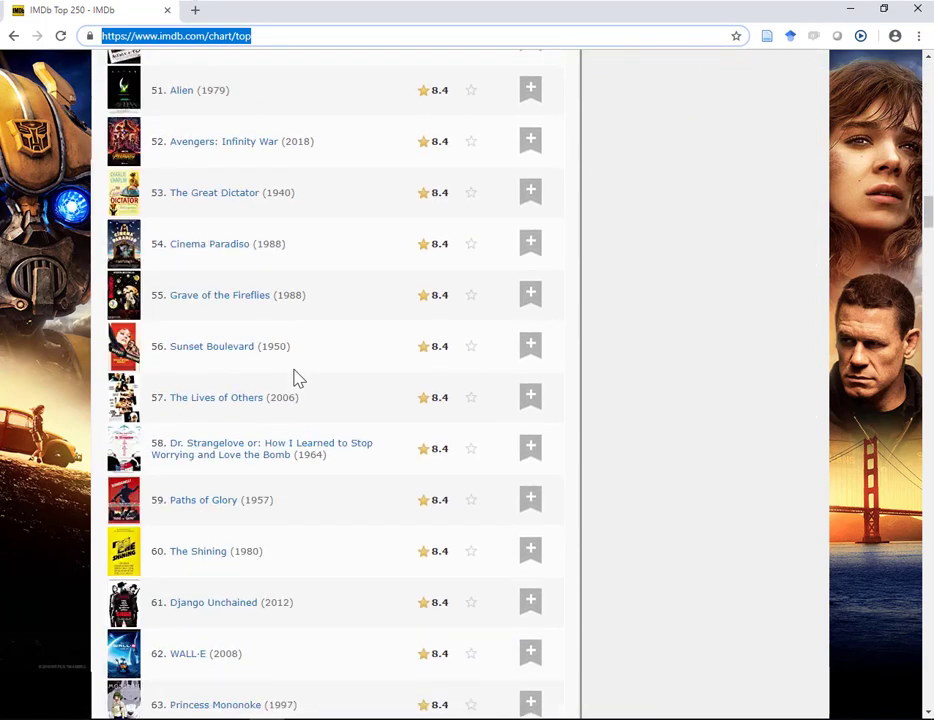
scroll(298, 380, up, 20)
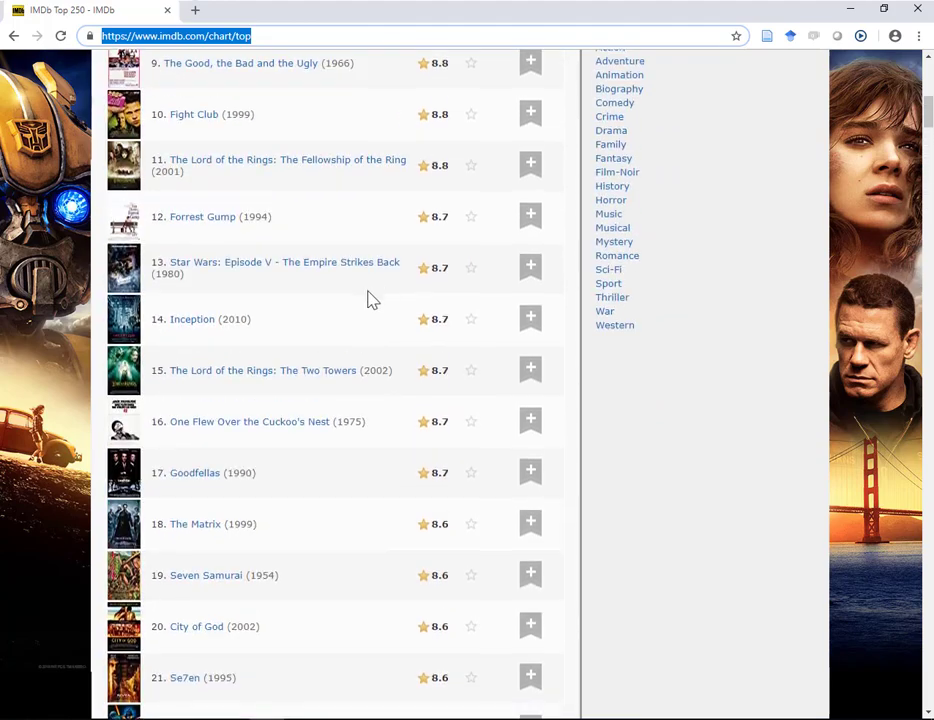
scroll(380, 295, up, 6)
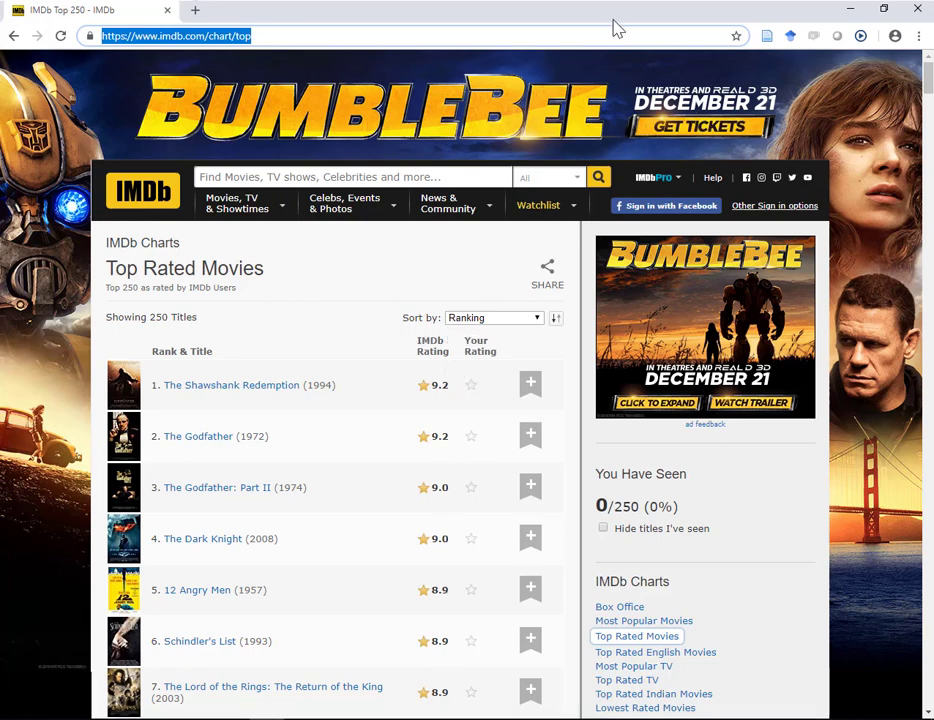
click(850, 9)
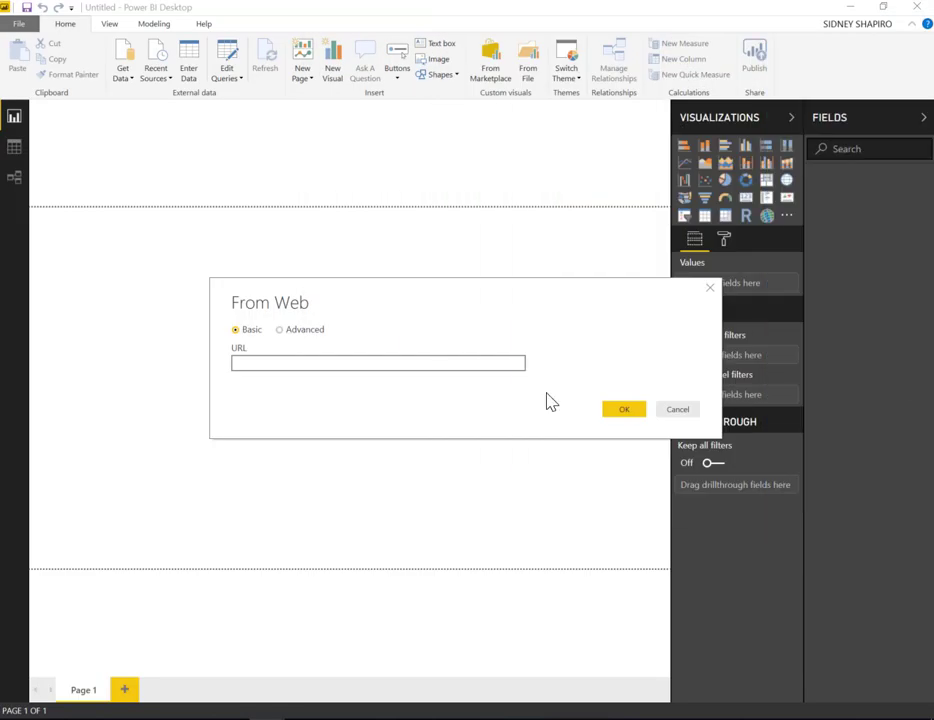
click(367, 365)
right_click(247, 366)
click(334, 427)
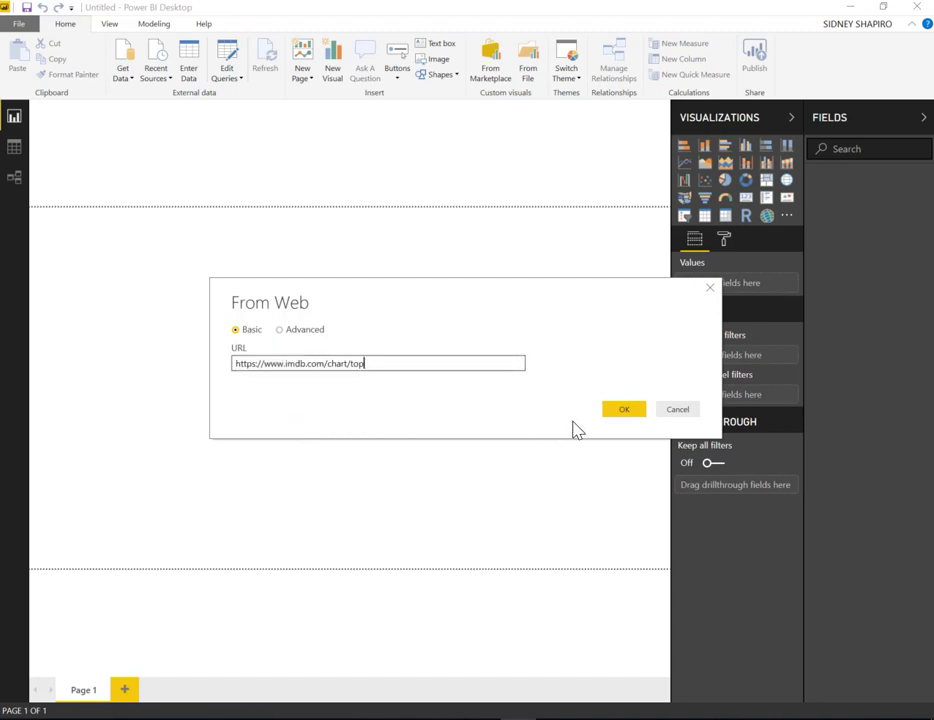
click(621, 411)
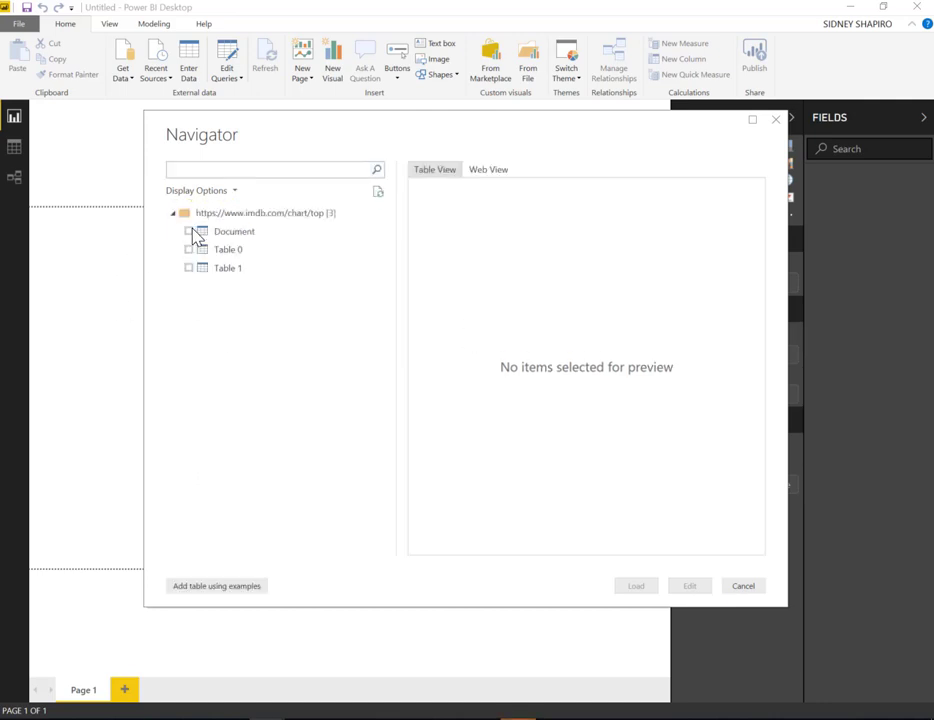
Preview the Document item as a table and as a web page, leaving it unselected for import
click(244, 236)
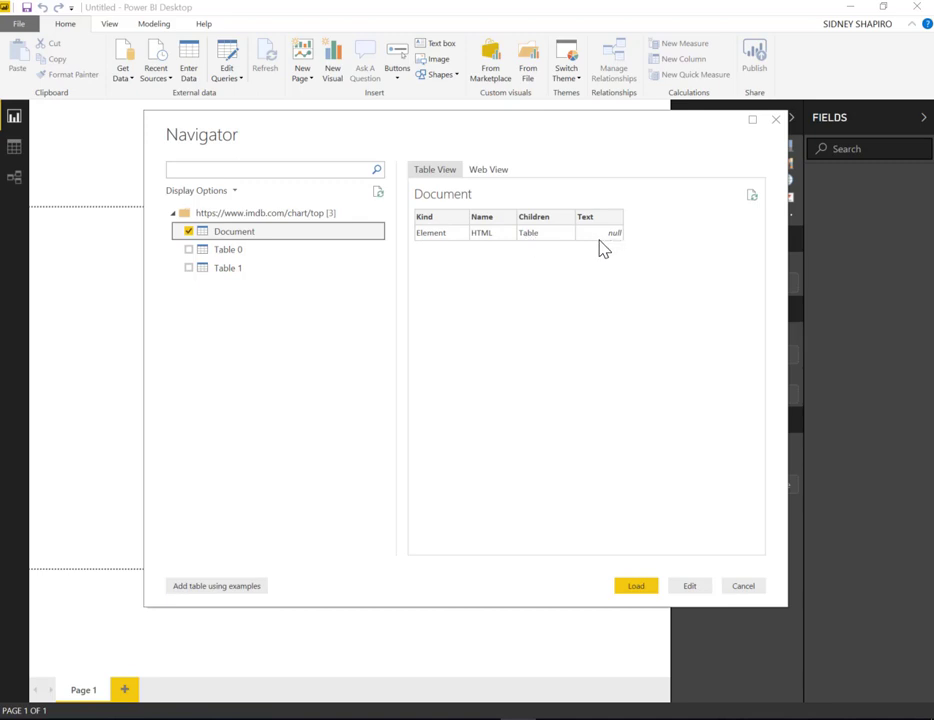
click(479, 170)
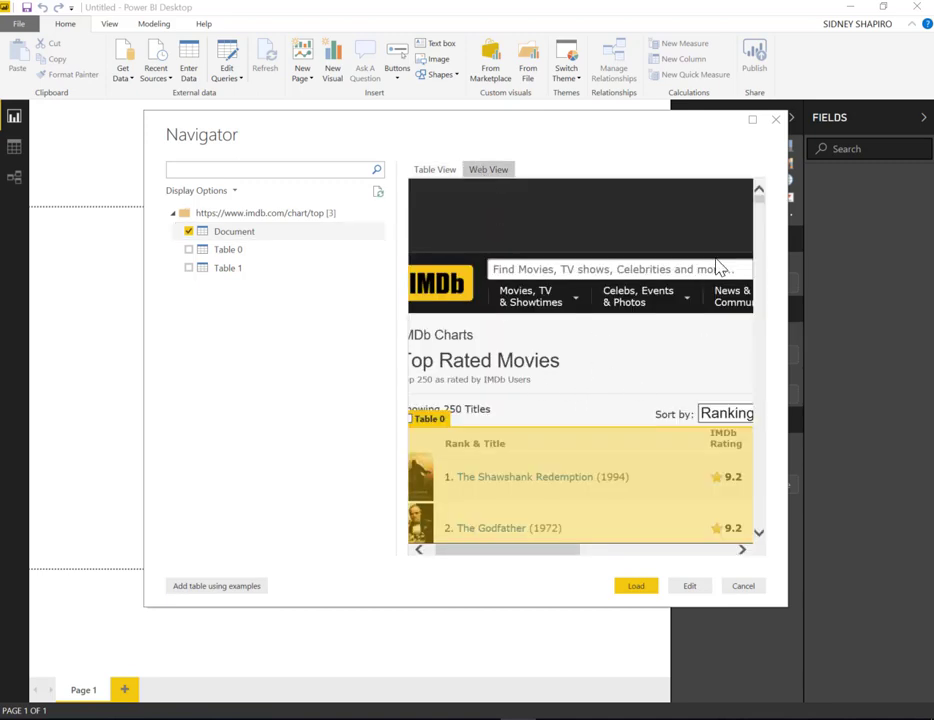
click(438, 175)
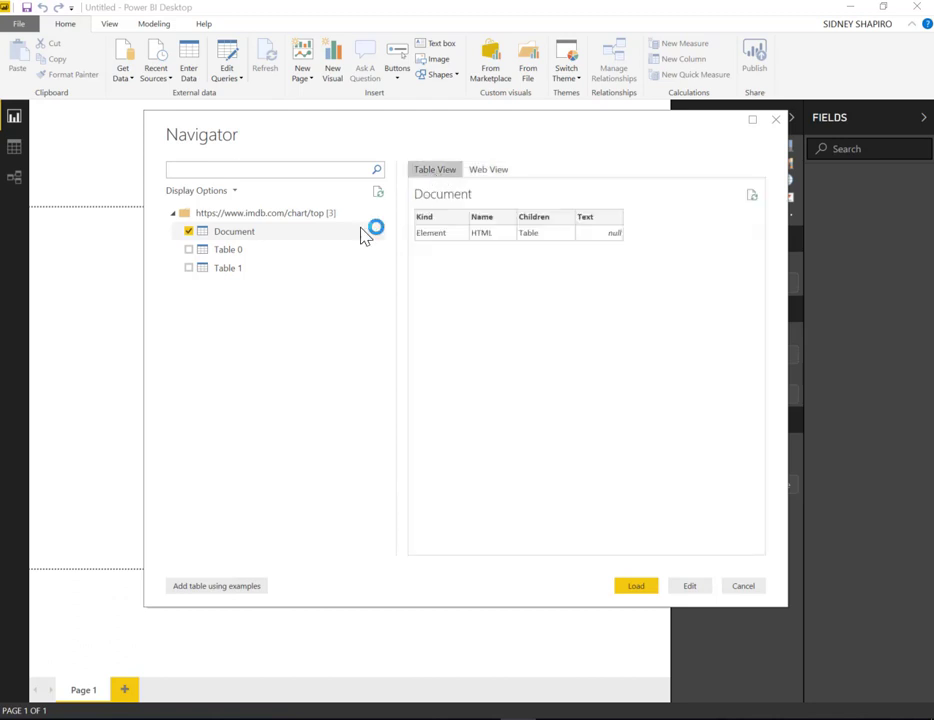
click(189, 232)
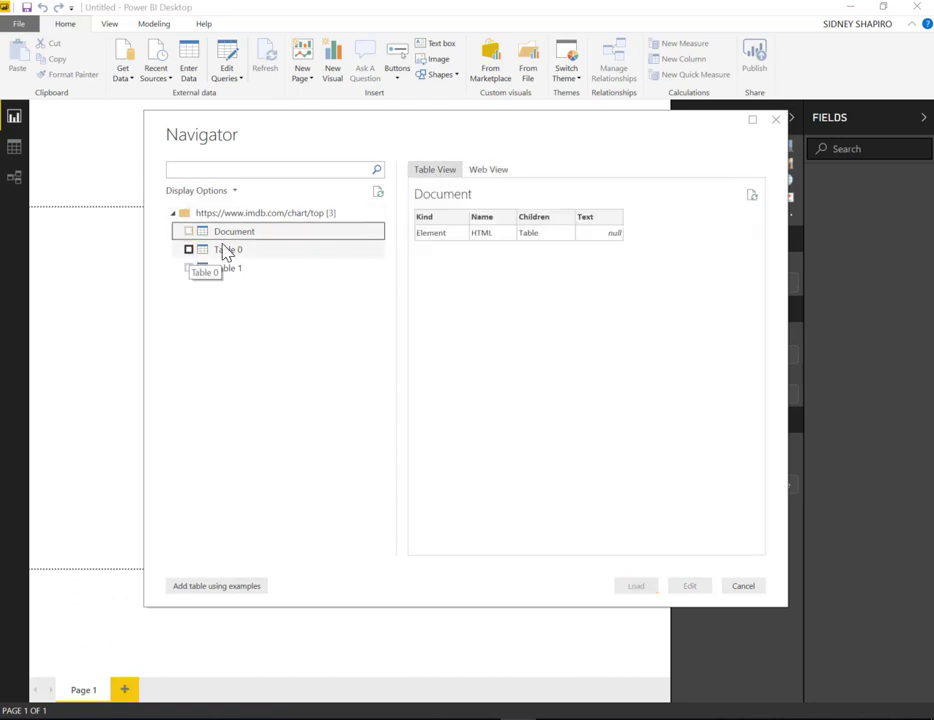
Preview Table 0 and Table 1 across their columns to see which one holds the movie data
click(224, 249)
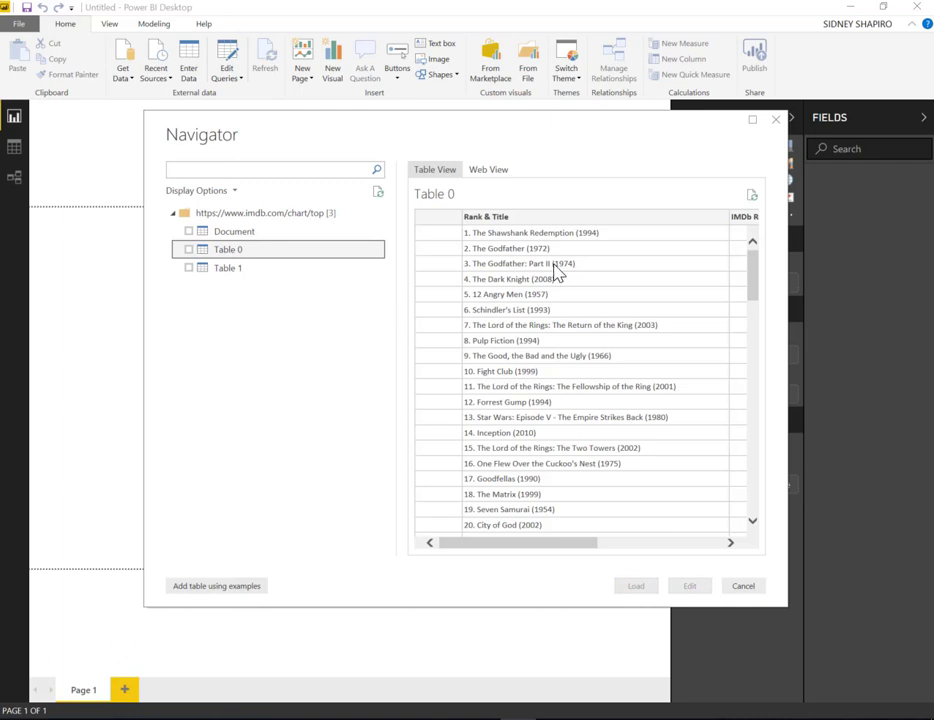
drag(595, 545, 455, 548)
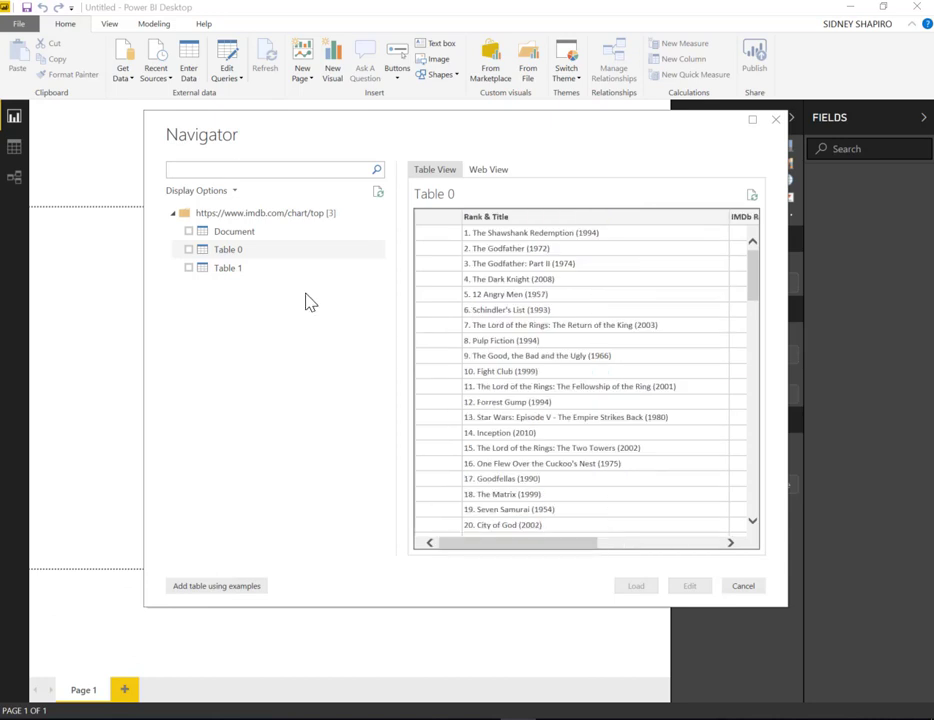
click(242, 271)
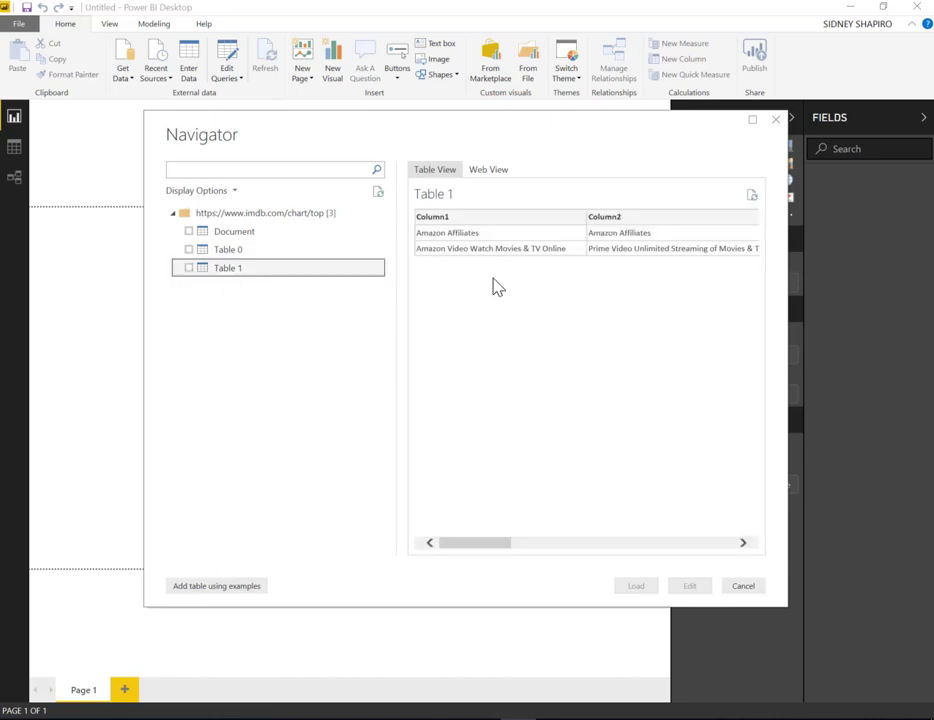
drag(488, 550, 778, 562)
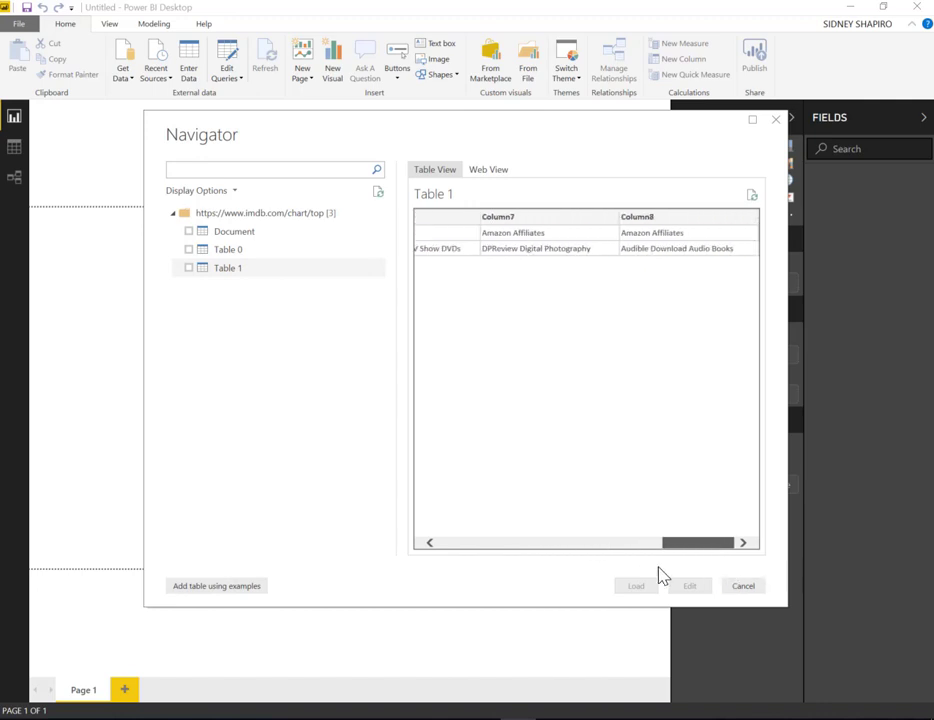
drag(663, 573, 429, 563)
Select Table 0 for import and open it for editing in the Power Query Editor
click(190, 250)
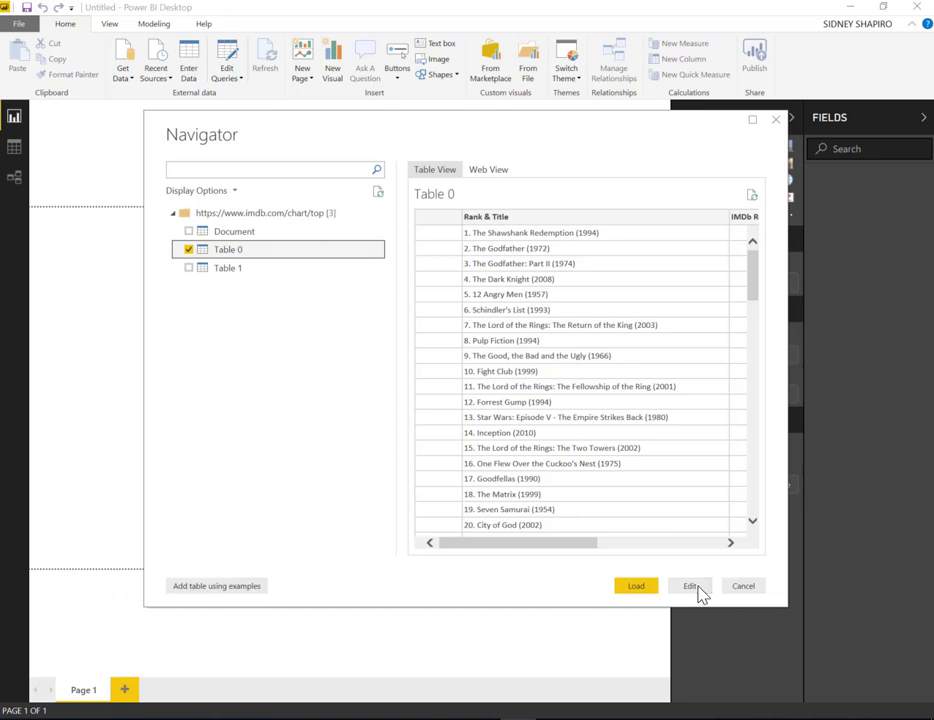
click(699, 588)
click(697, 590)
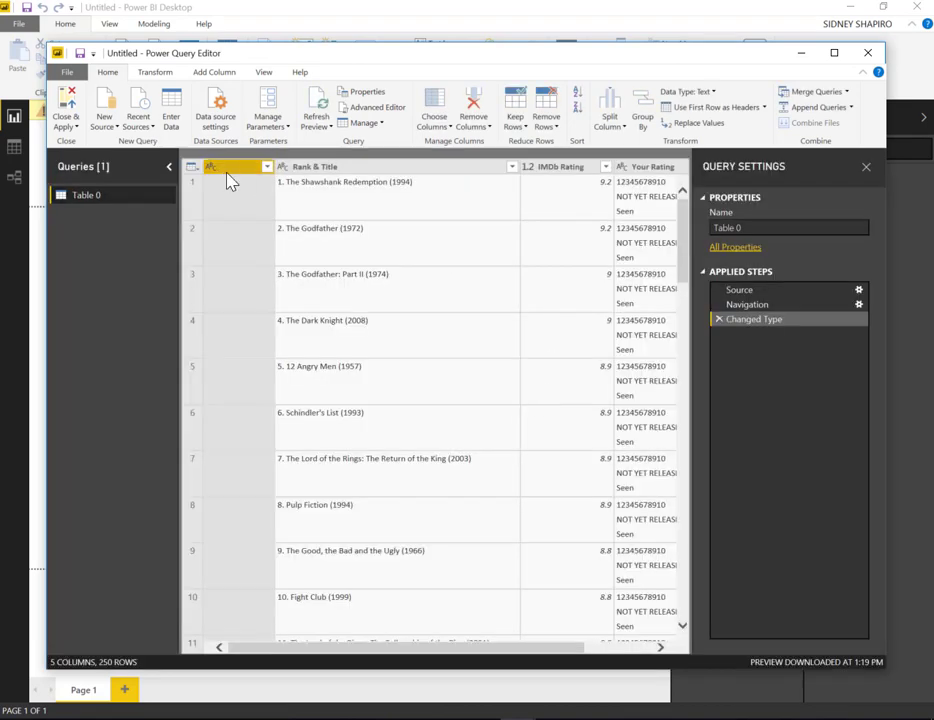
Remove the blank first column, the Your Rating column and the column named 2 from Table 0
drag(559, 648, 668, 651)
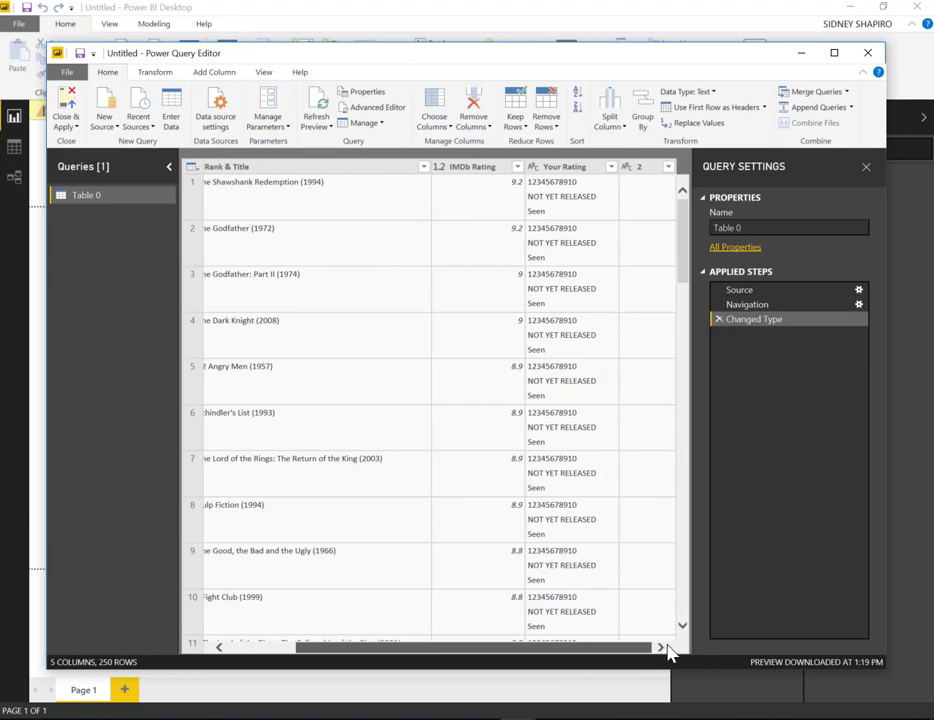
click(578, 167)
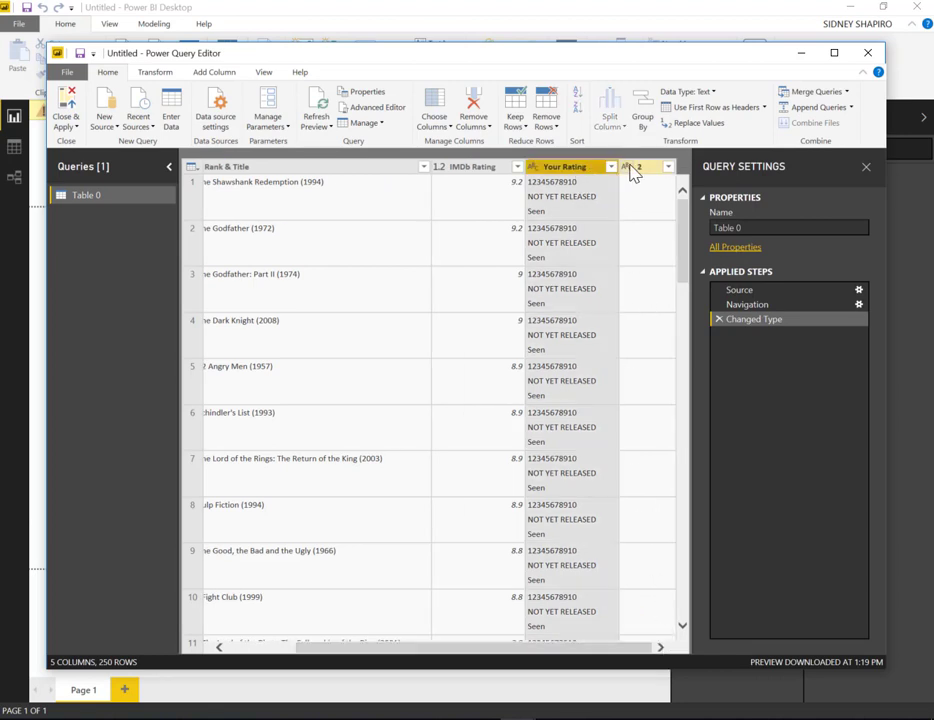
ctrl+click(650, 168)
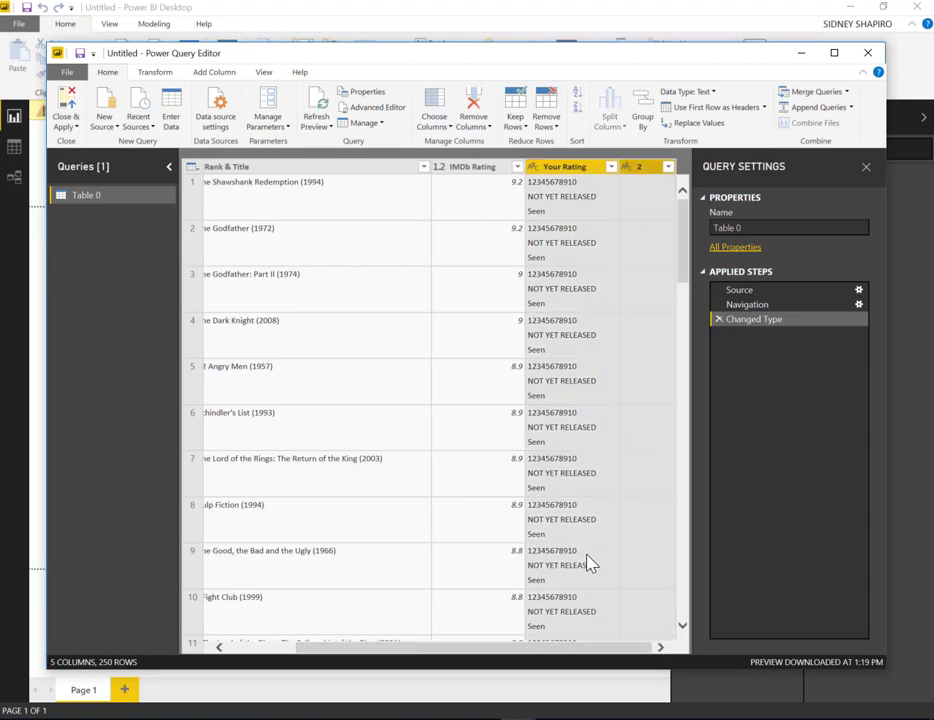
click(476, 120)
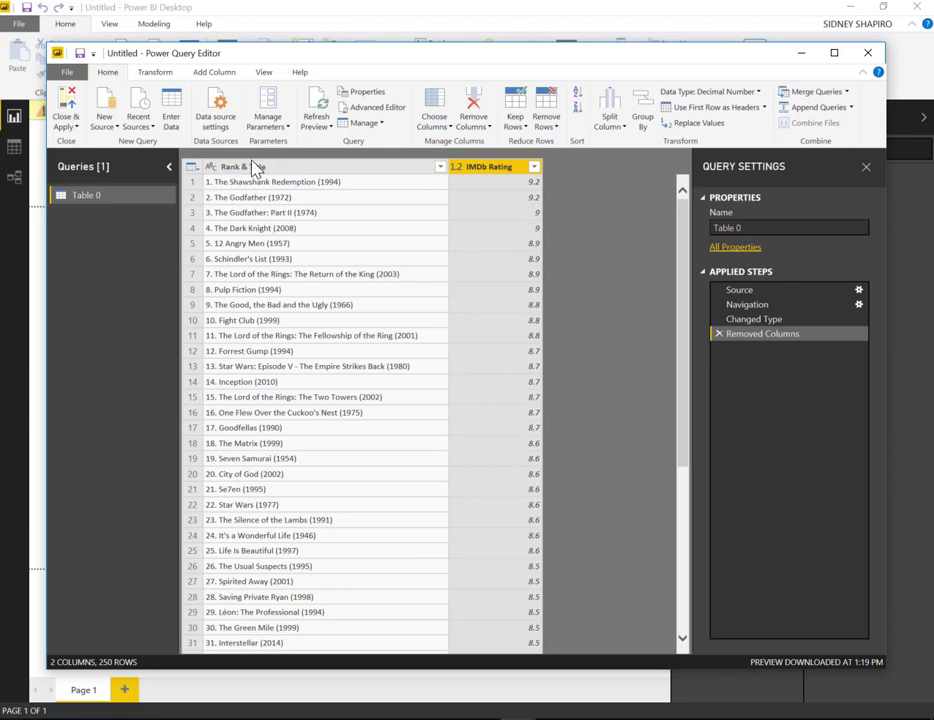
Apply the query changes and close the Power Query Editor to load Table 0 into the report
click(157, 73)
click(106, 72)
click(68, 126)
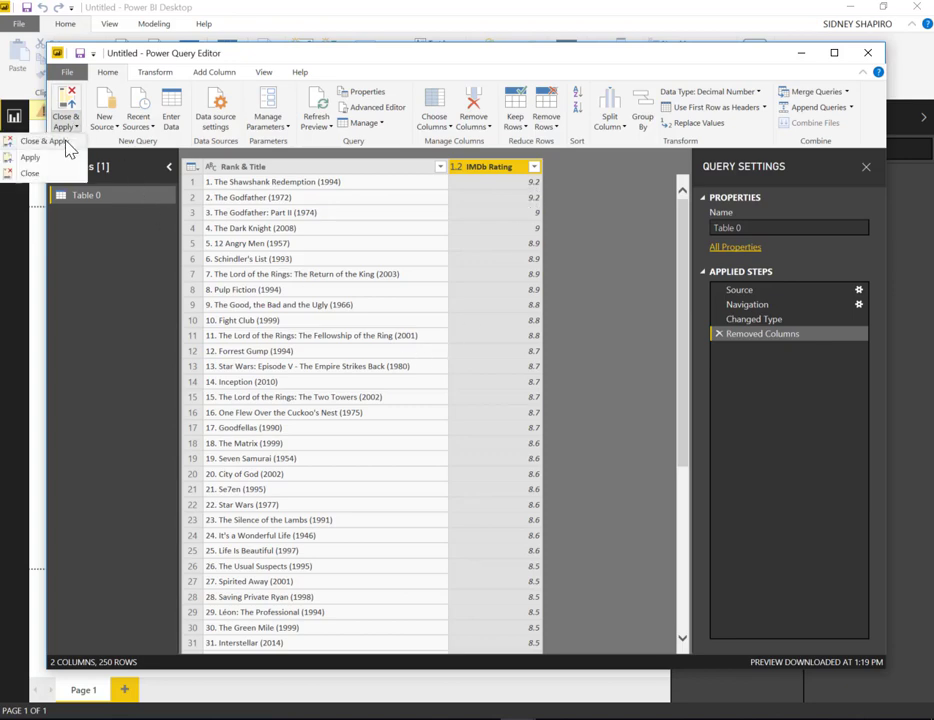
click(42, 139)
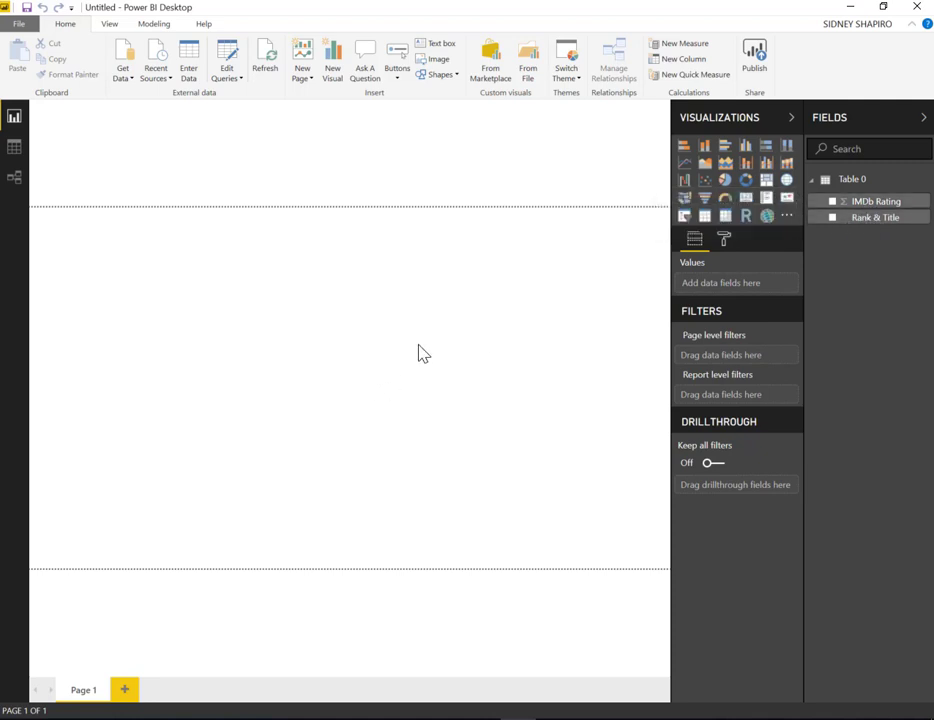
Insert a table visual on Page 1 and enlarge it to span the page's full height
click(703, 217)
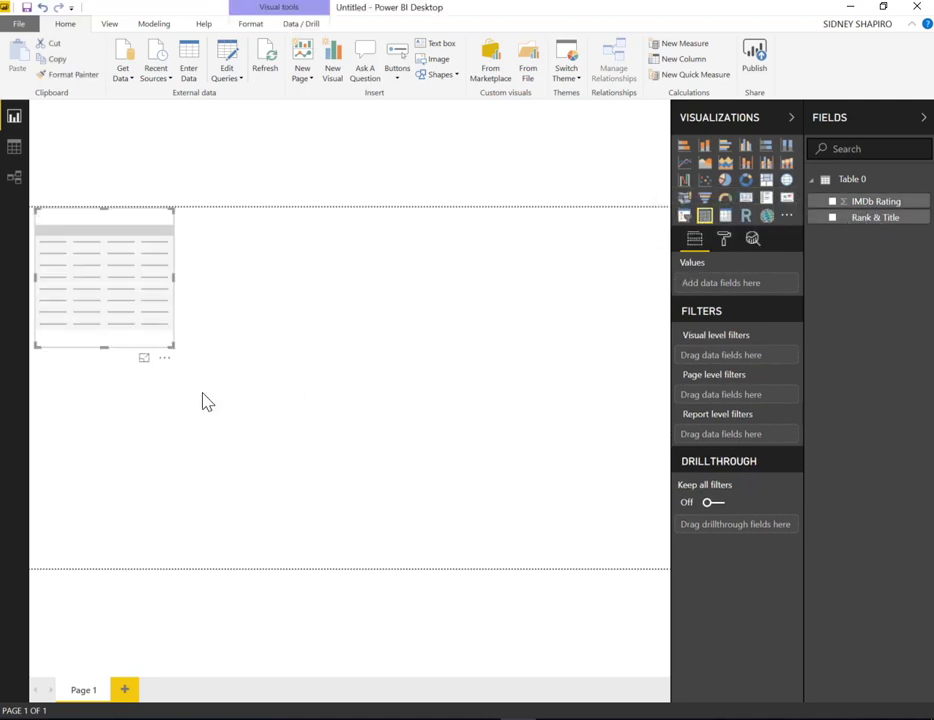
drag(174, 346, 417, 578)
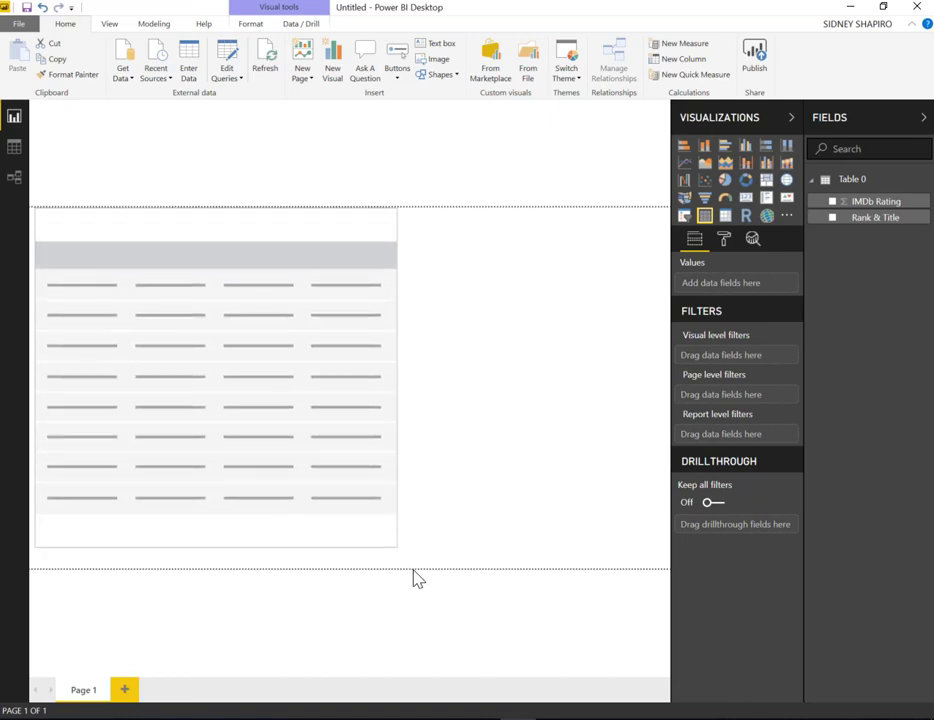
click(417, 576)
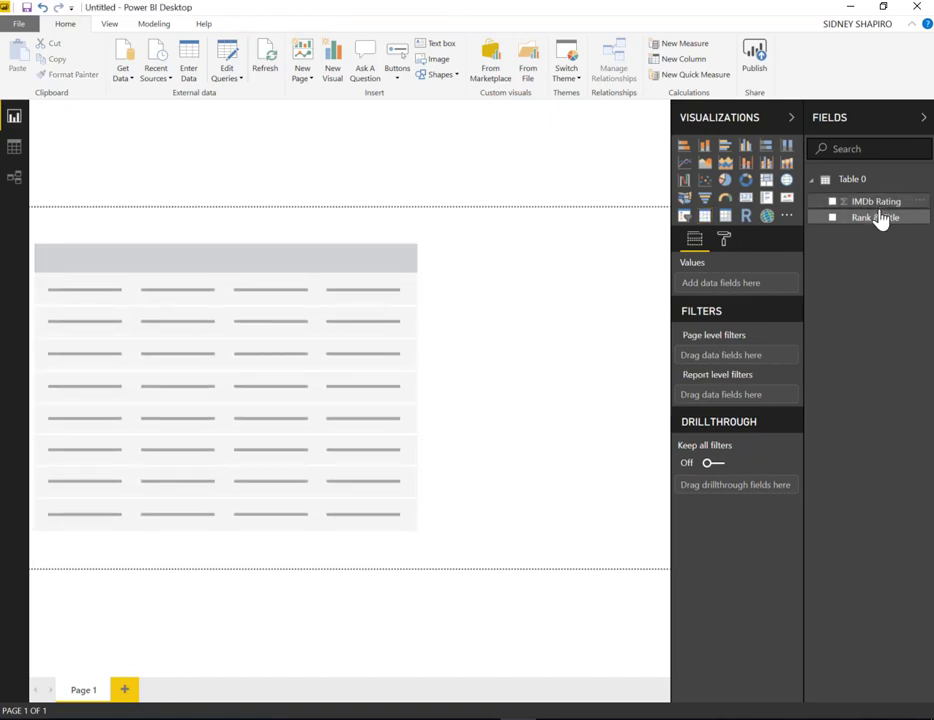
Add Rank & Title and IMDb Rating to the table visual, and narrow it to fit the two columns
drag(884, 221, 118, 340)
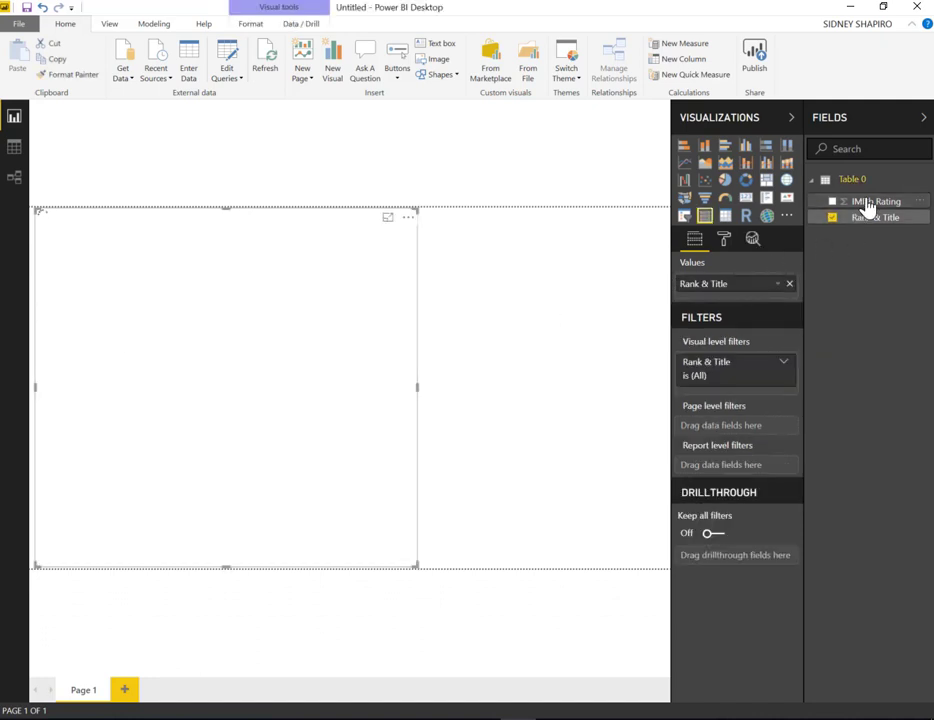
drag(868, 207, 323, 365)
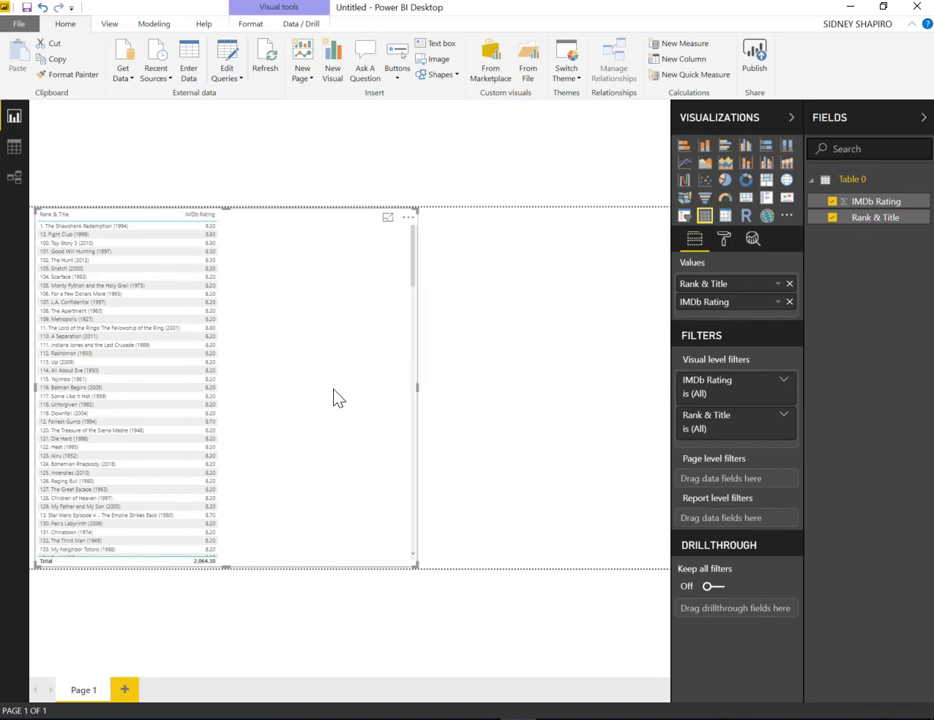
drag(337, 398, 233, 388)
scroll(141, 314, down, 5)
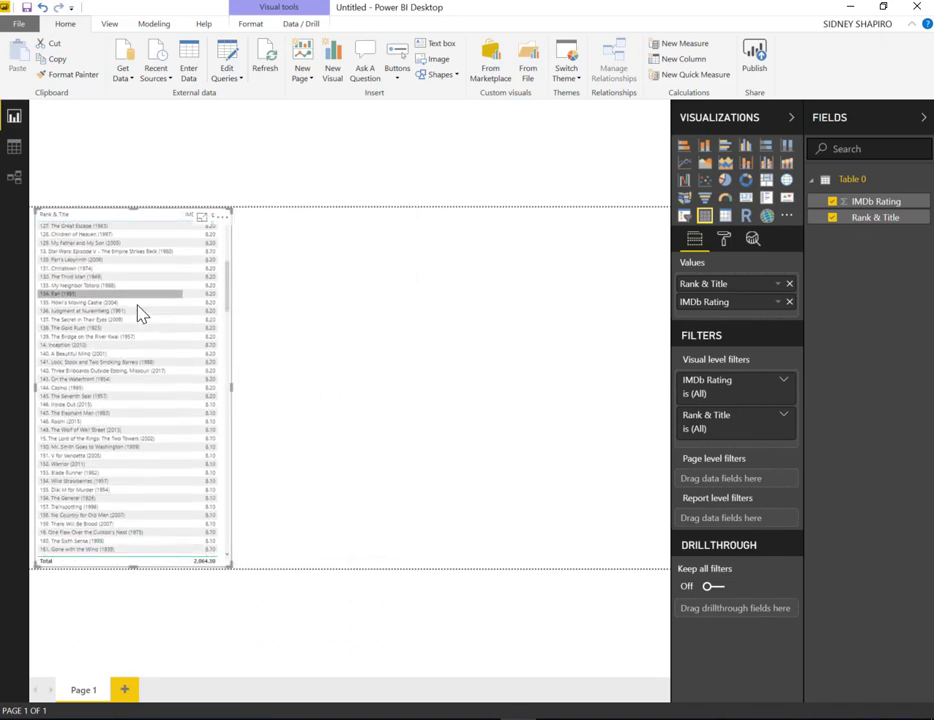
Look through the whole movie list in the table visual
scroll(145, 315, down, 10)
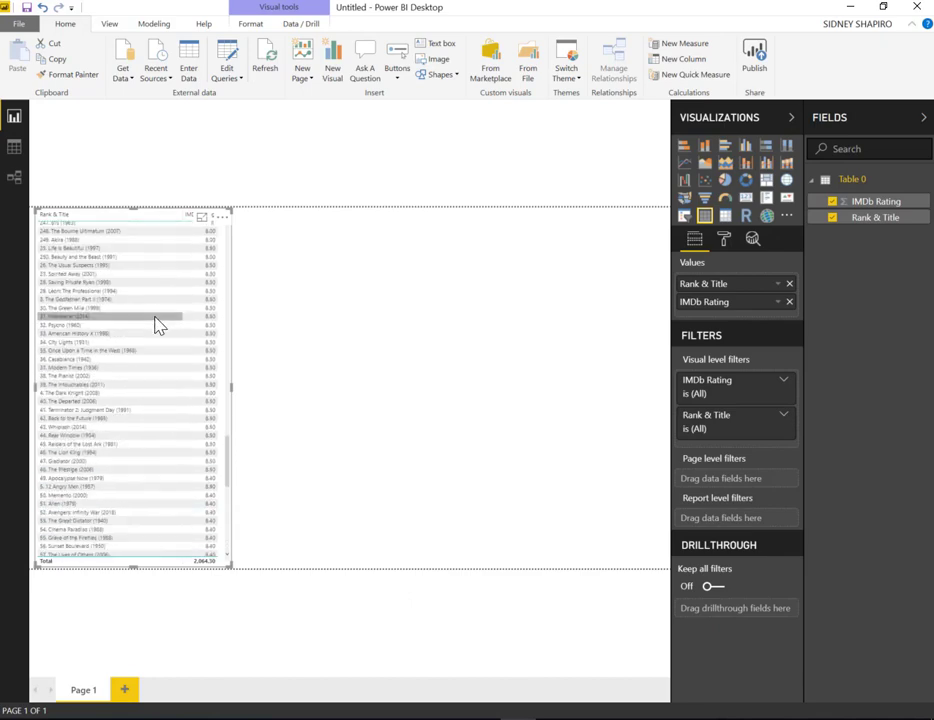
scroll(155, 323, up, 15)
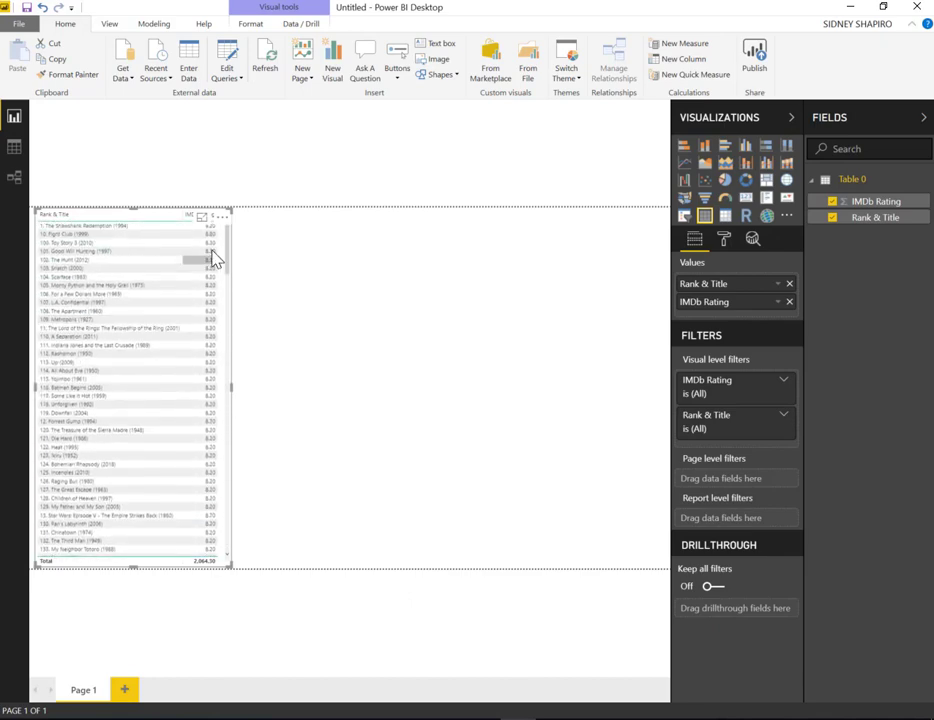
click(358, 302)
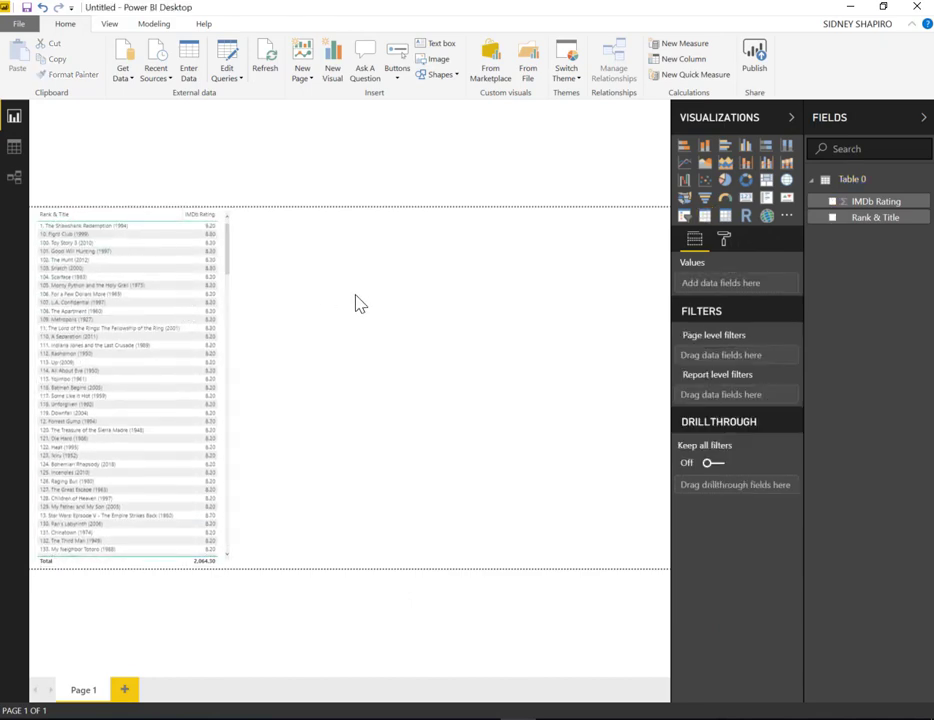
Insert a gauge visual beside the table, add Rank & Title to it and reduce its height
click(726, 208)
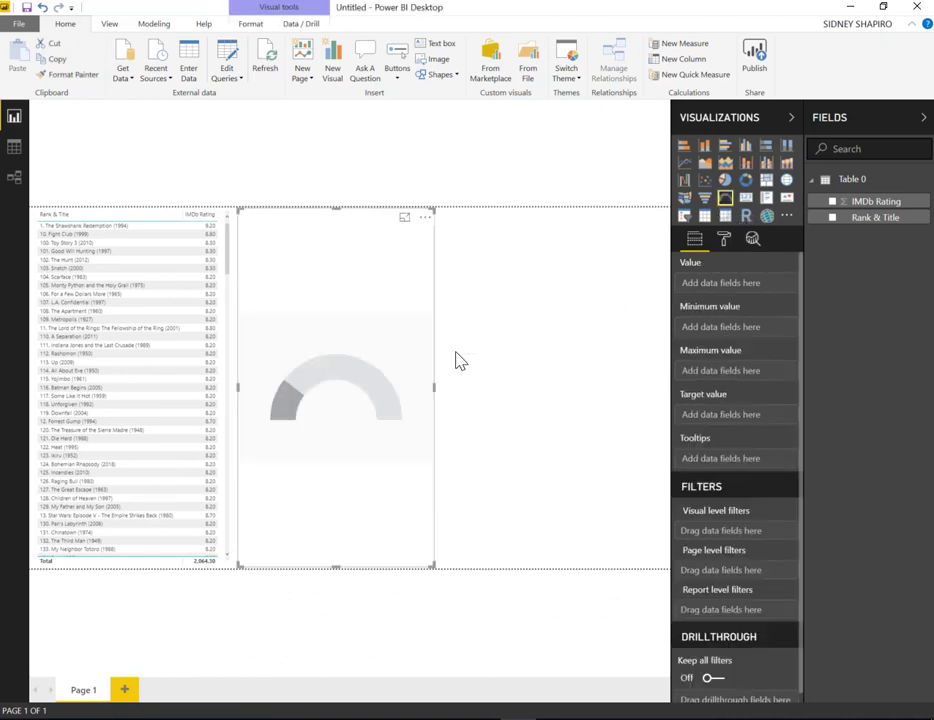
click(340, 548)
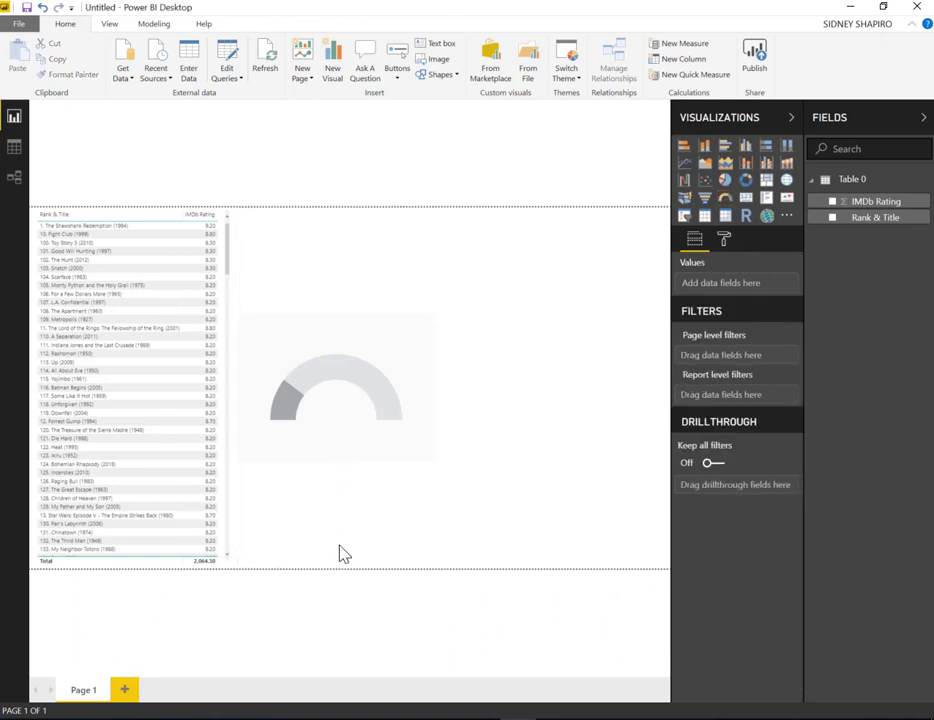
drag(887, 219, 350, 370)
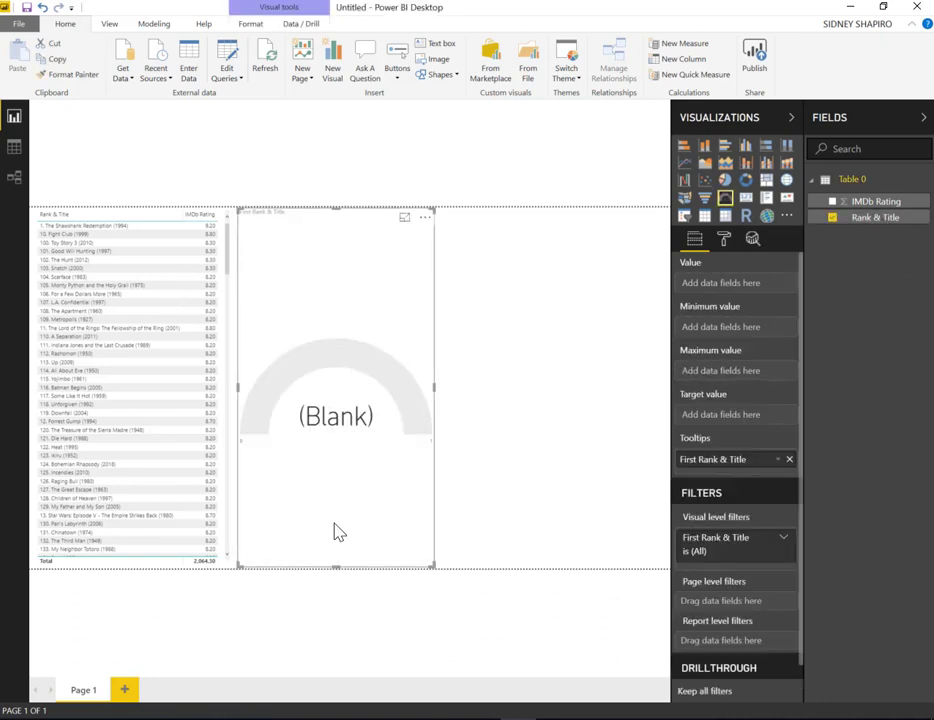
drag(335, 524, 337, 332)
Test the gauge by selecting The Shawshank Redemption and Toy Story 3 in the table, and remove the gauge
click(122, 228)
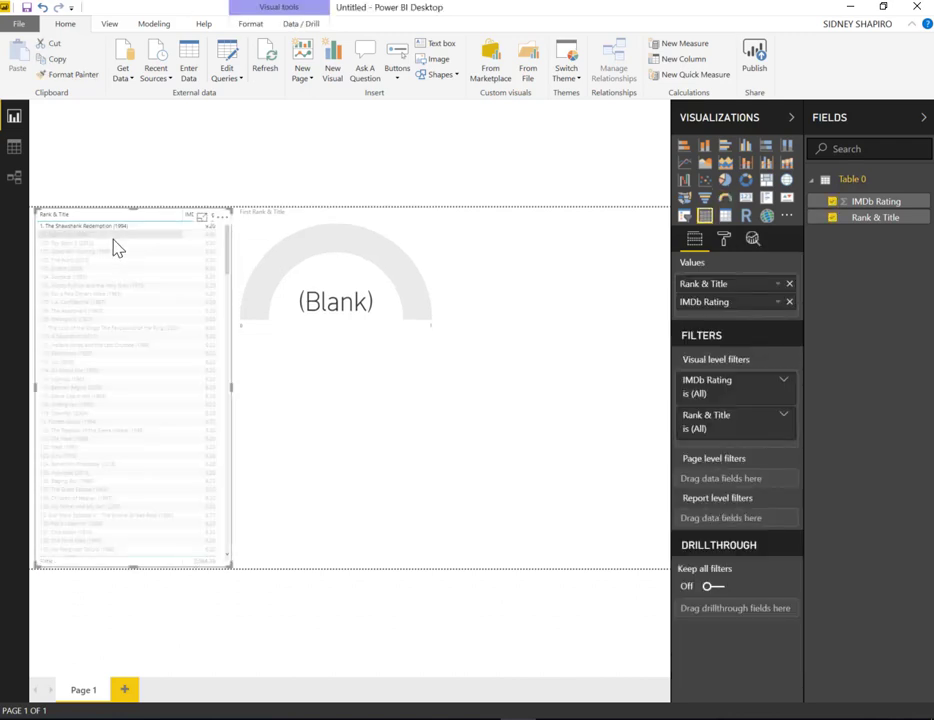
click(108, 244)
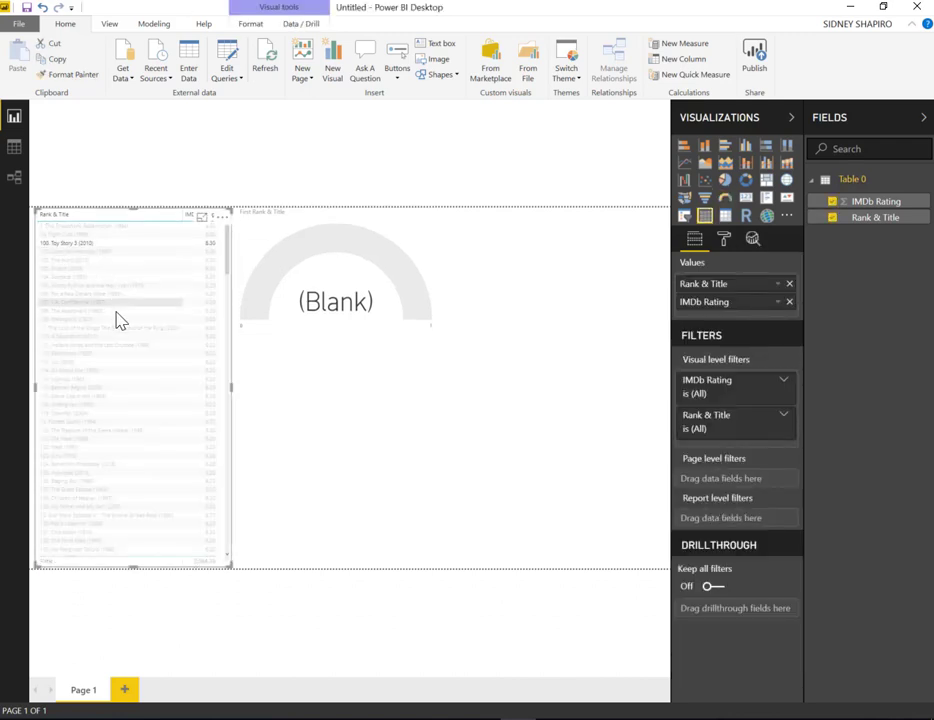
click(345, 278)
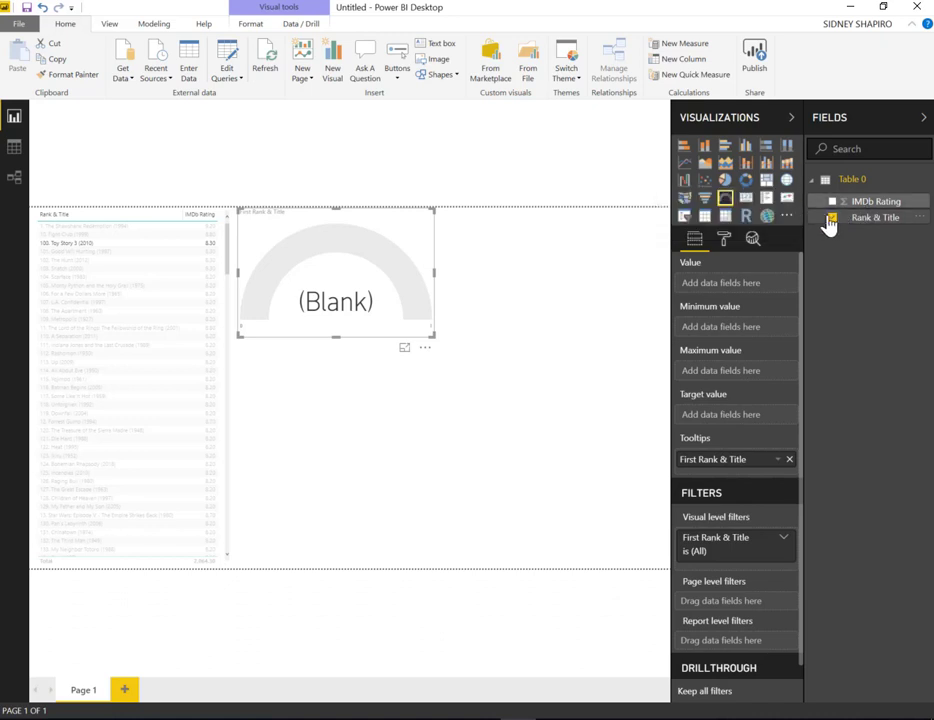
click(832, 217)
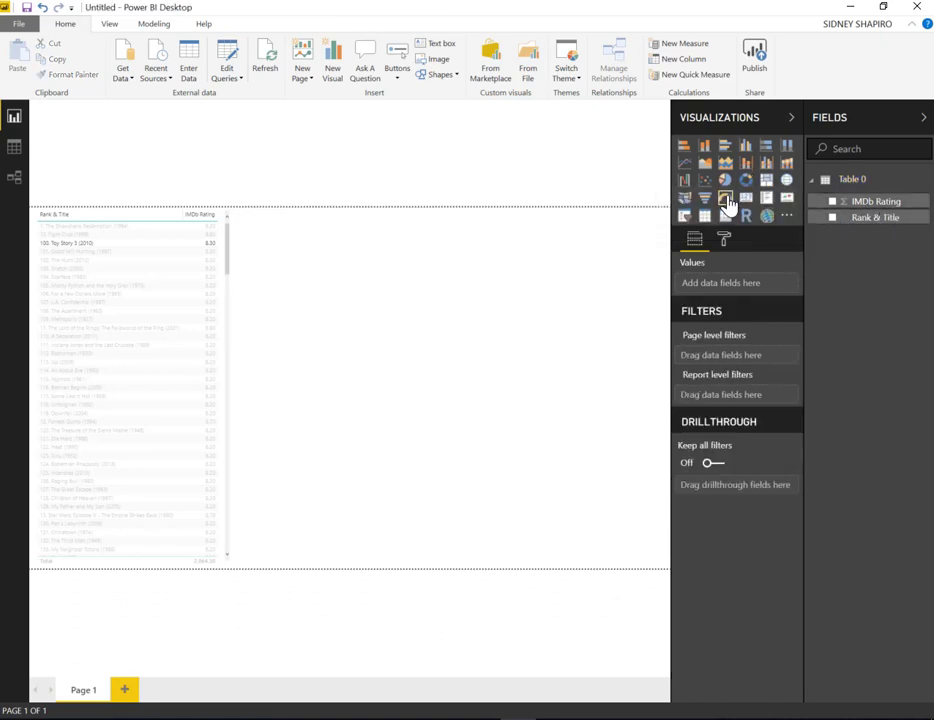
Insert a gauge visual of IMDb Rating beside the table and shorten it to the upper third of the page
click(728, 203)
drag(851, 202, 348, 379)
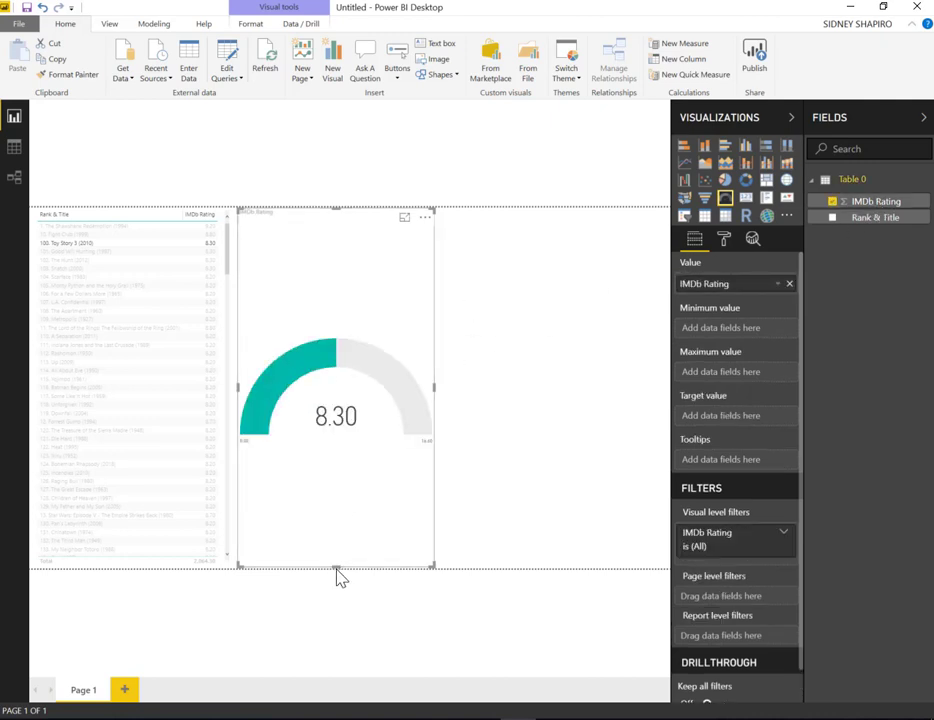
drag(336, 563, 365, 345)
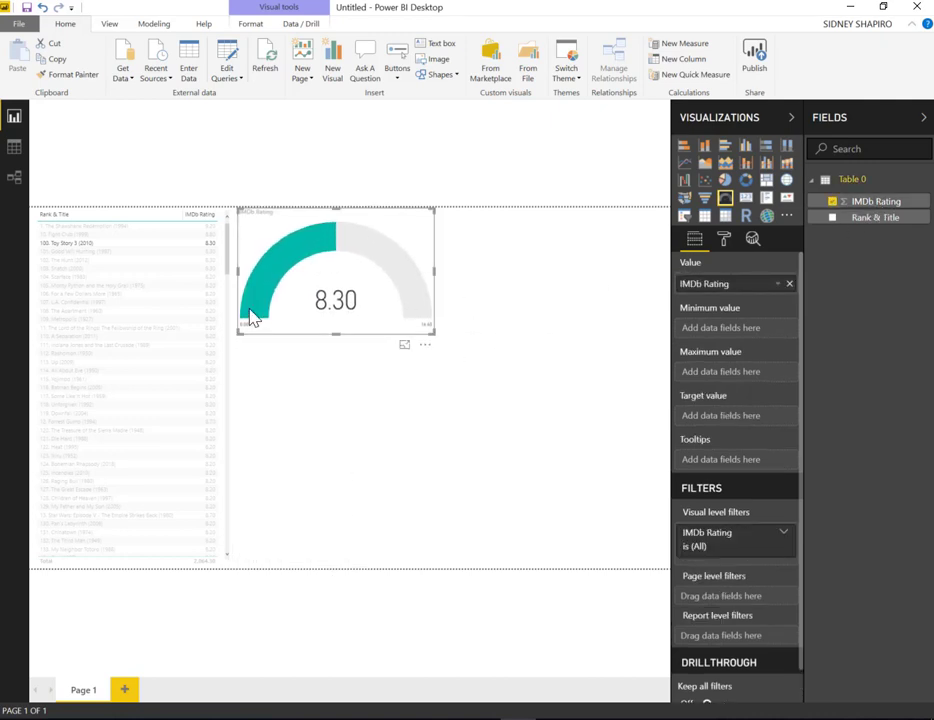
Select different movies in the table, including Good Will Hunting, Heat and Full Metal Jacket, to check how the gauge responds
click(92, 263)
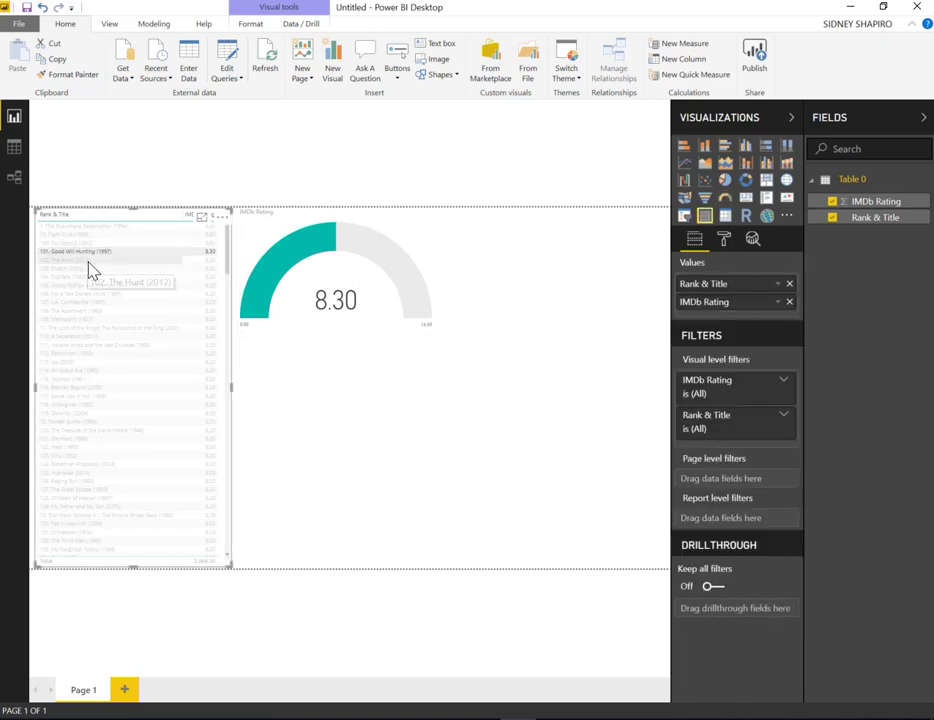
click(88, 261)
click(93, 381)
click(104, 448)
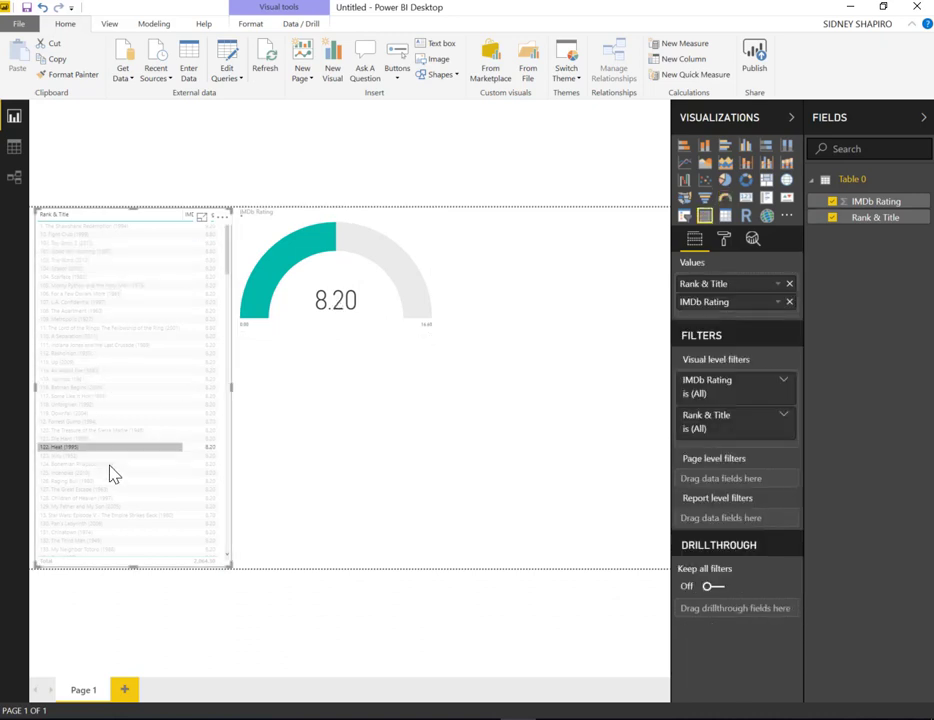
click(130, 489)
scroll(154, 456, down, 3)
scroll(156, 460, down, 5)
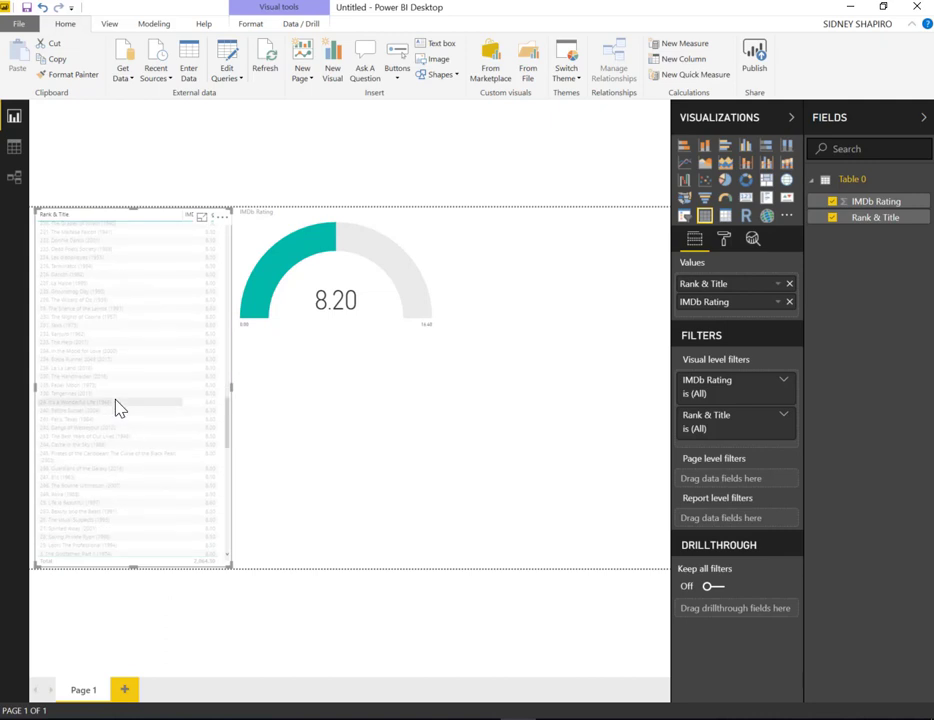
click(116, 403)
scroll(147, 469, down, 10)
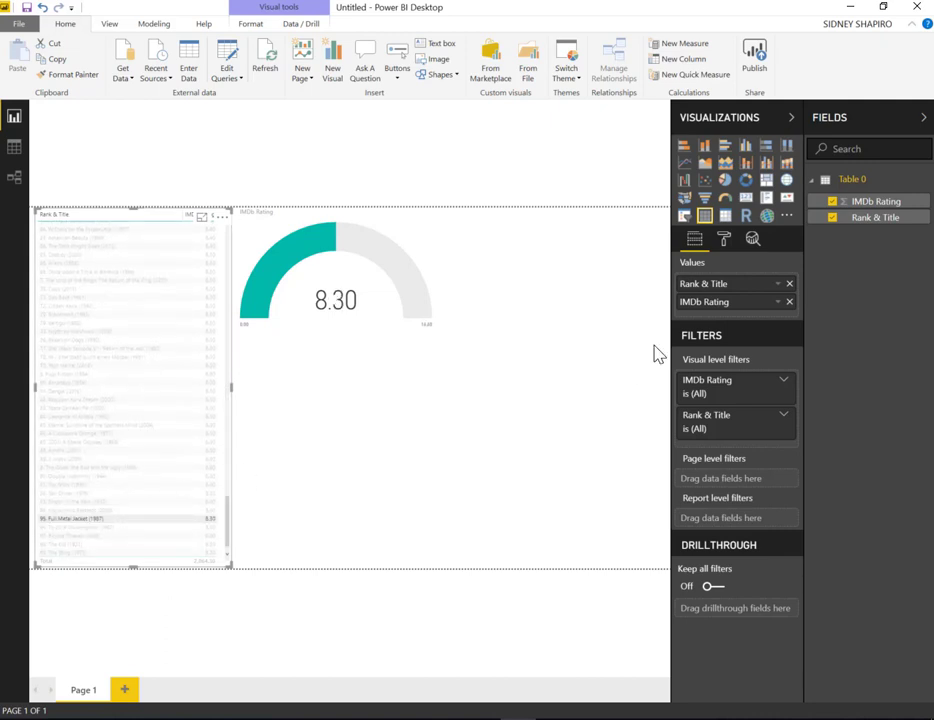
Try a widened line chart of IMDb Rating by Rank & Title below the gauge, and delete it
click(548, 377)
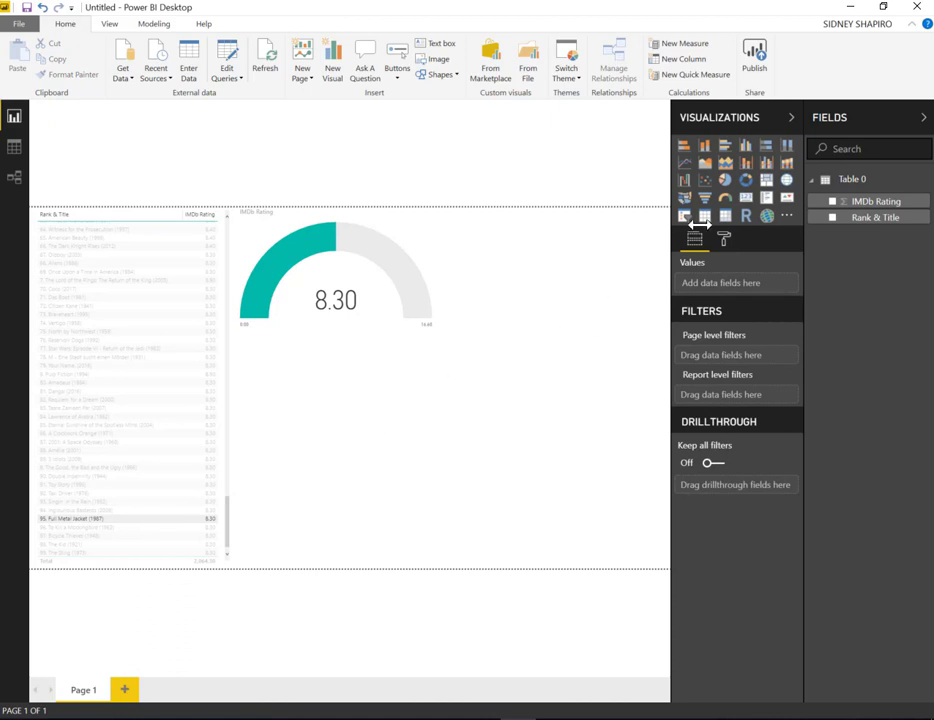
click(684, 163)
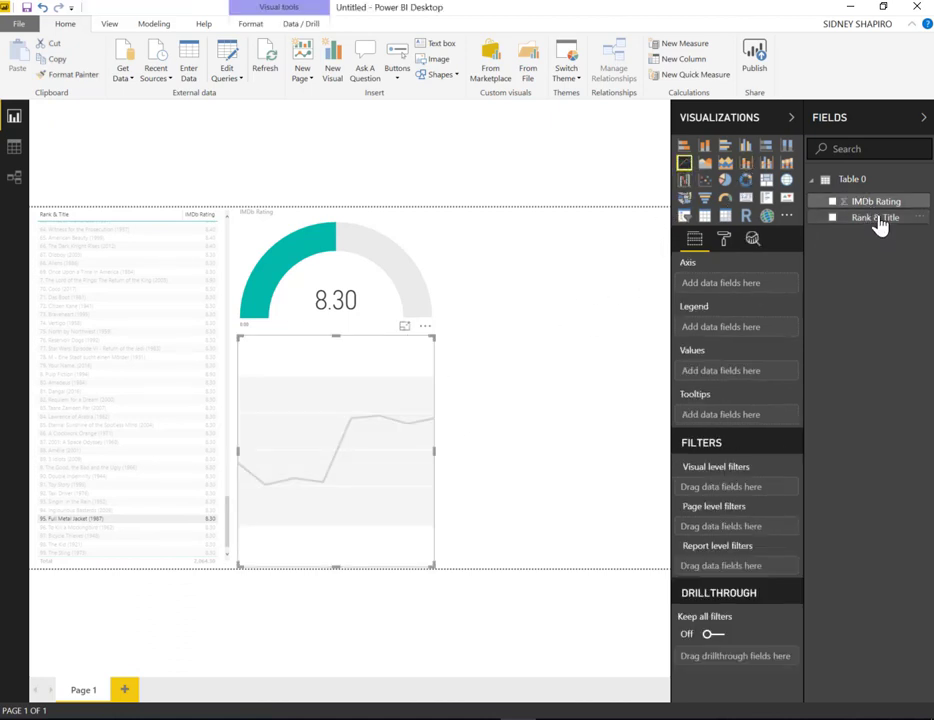
drag(878, 224, 350, 392)
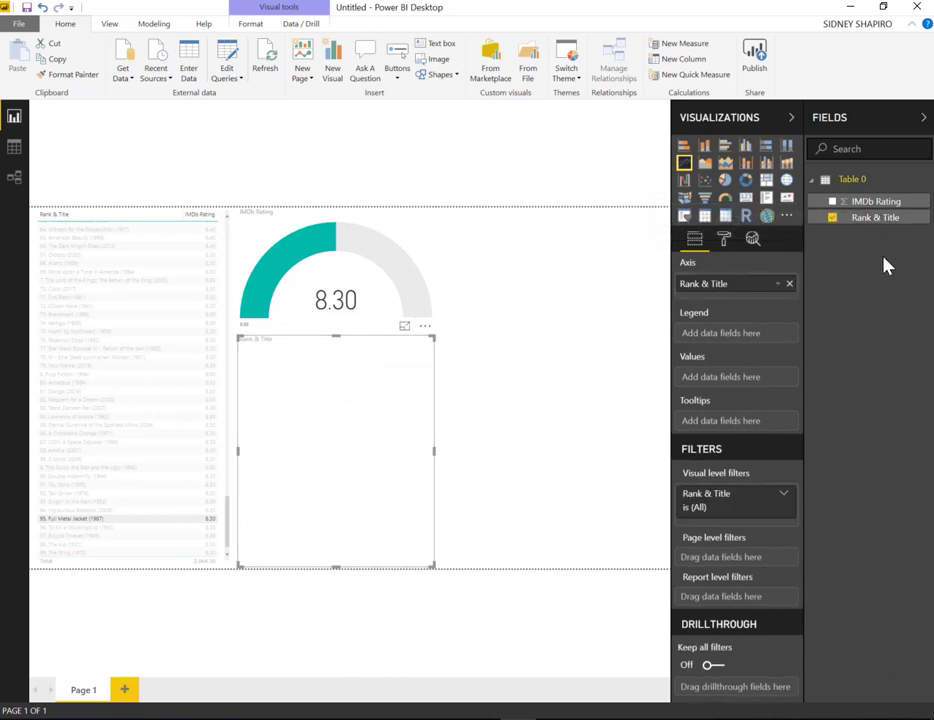
drag(872, 204, 348, 377)
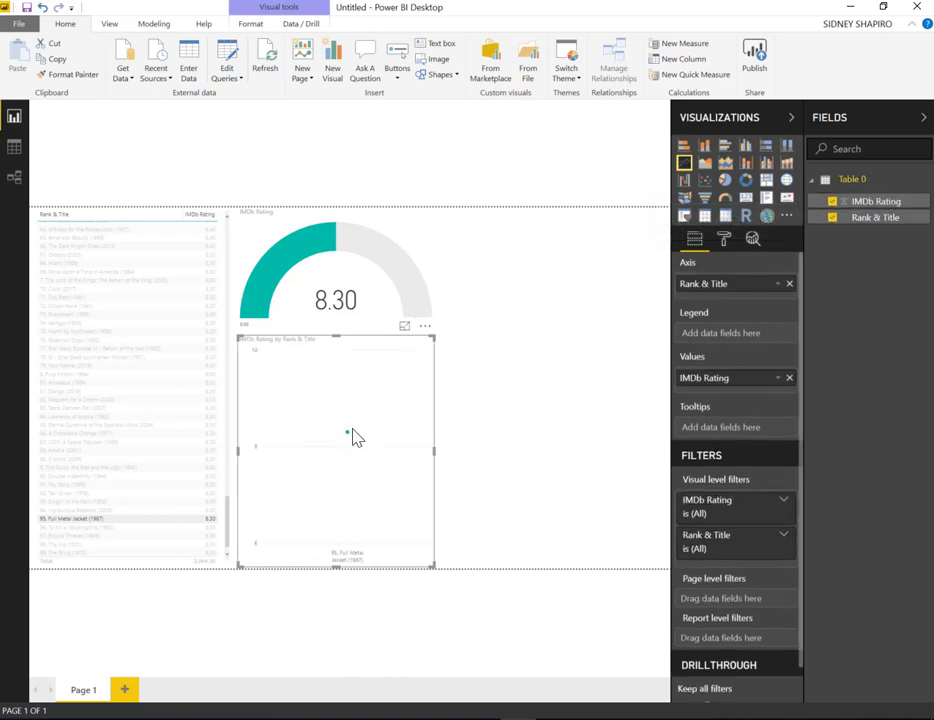
drag(433, 449, 628, 459)
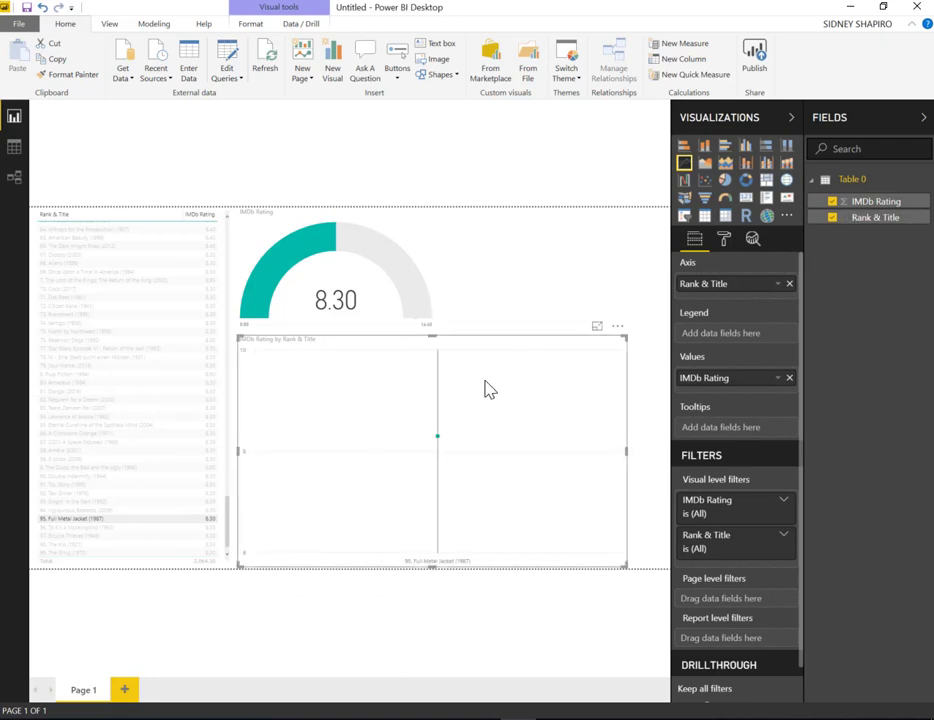
click(527, 373)
key(Delete)
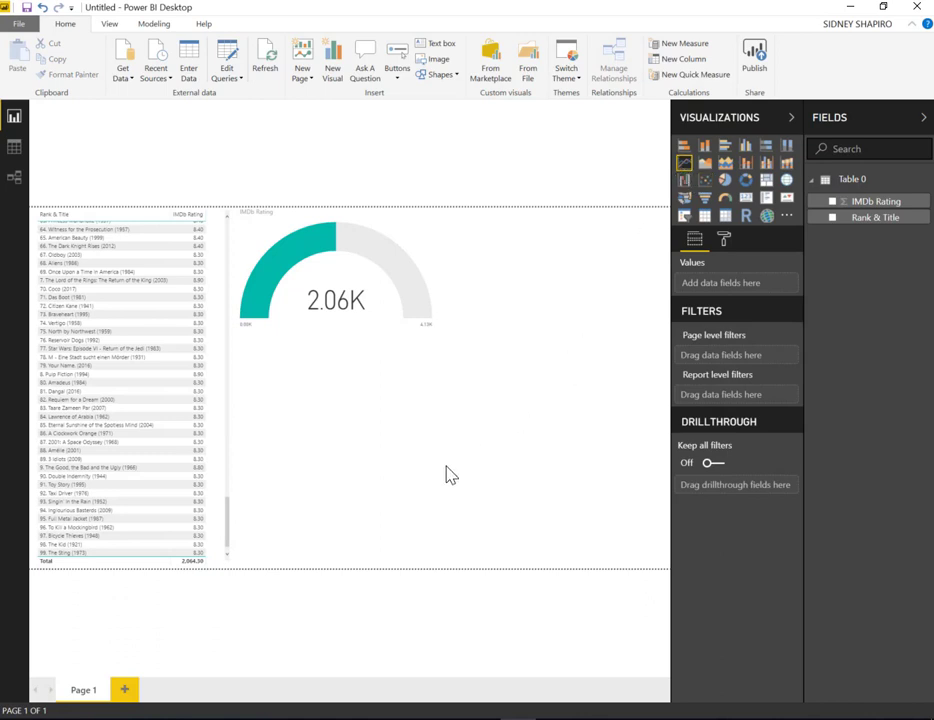
Insert a line chart below the gauge with Rank & Title as axis and IMDb Rating as values, widened to the page edge
click(684, 163)
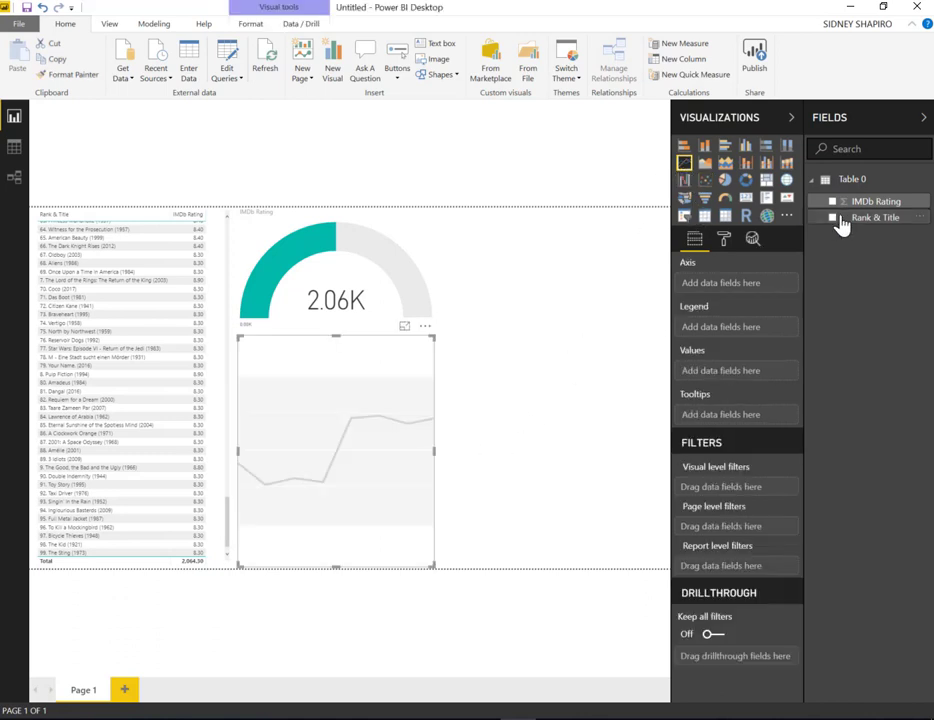
drag(845, 218, 330, 430)
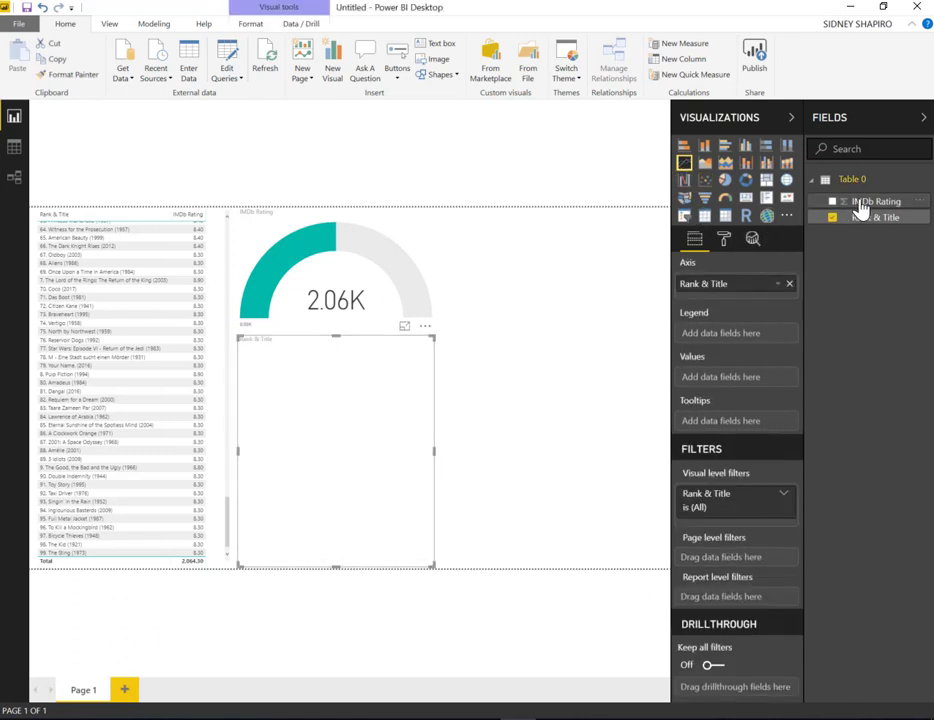
drag(845, 201, 352, 440)
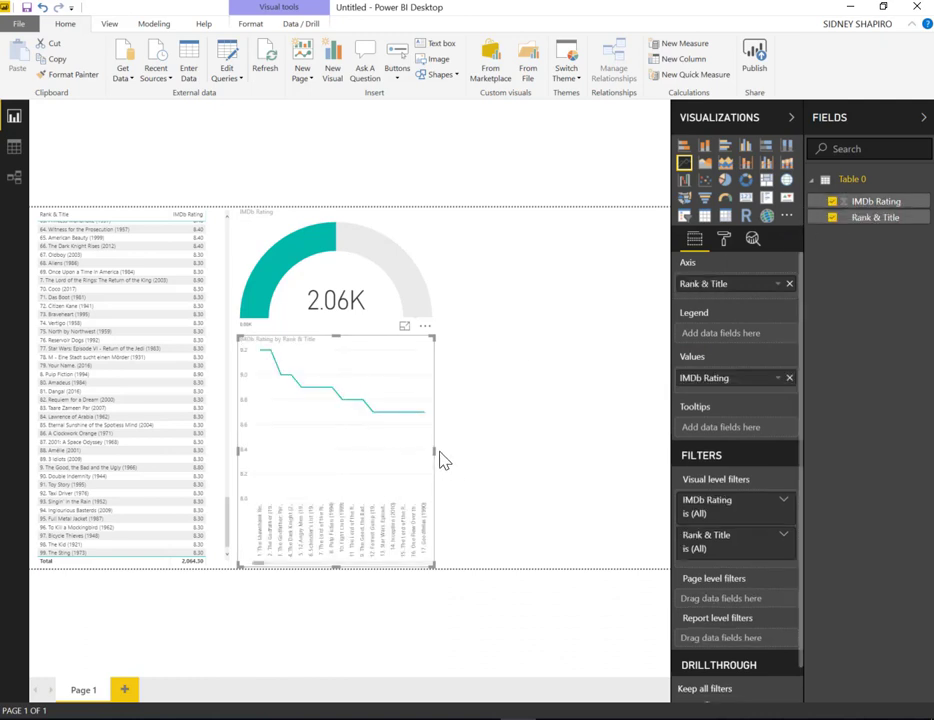
drag(432, 392, 667, 452)
click(302, 583)
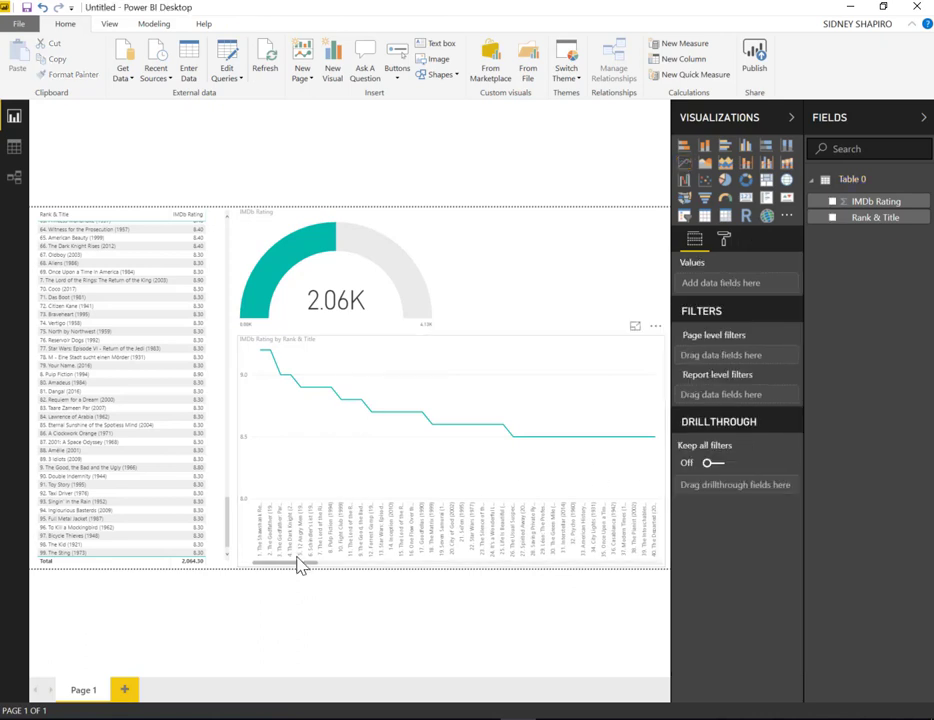
Examine the ratings of individual movies along the line chart
click(296, 568)
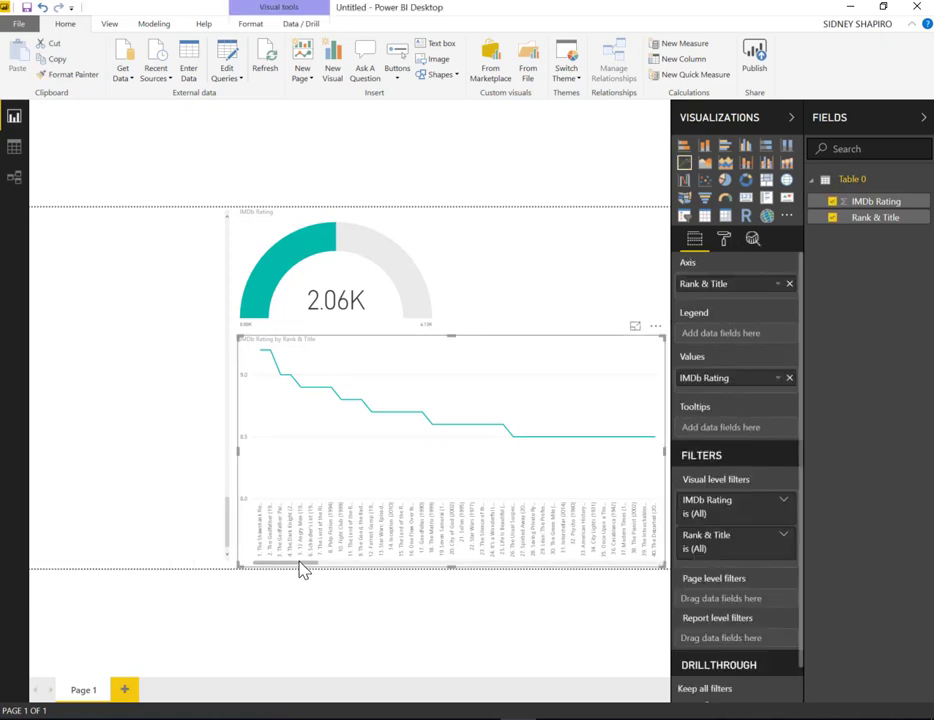
drag(298, 567, 262, 571)
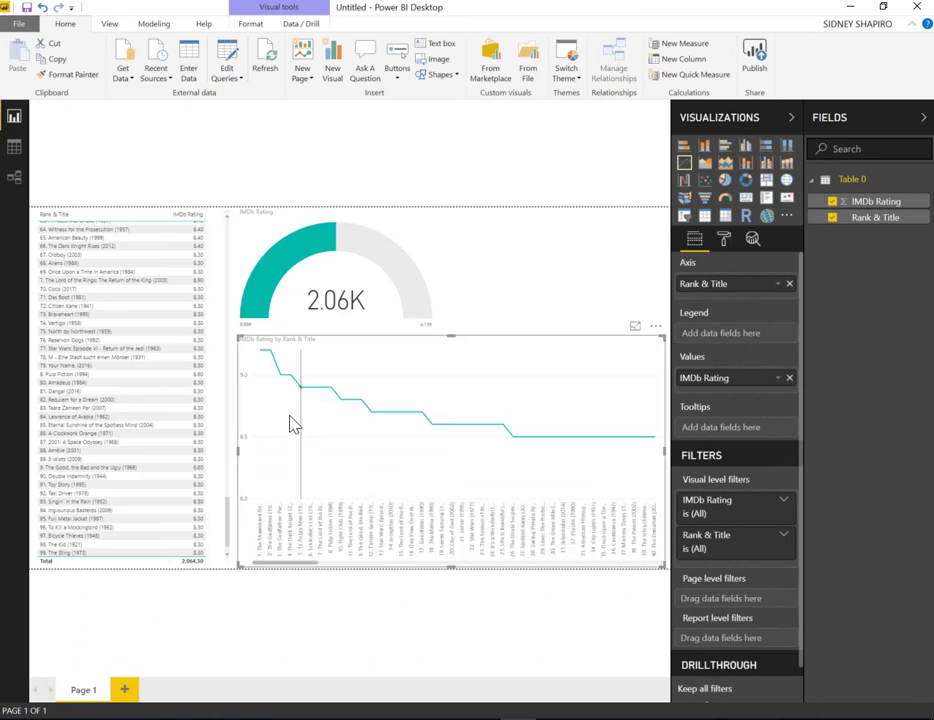
click(597, 307)
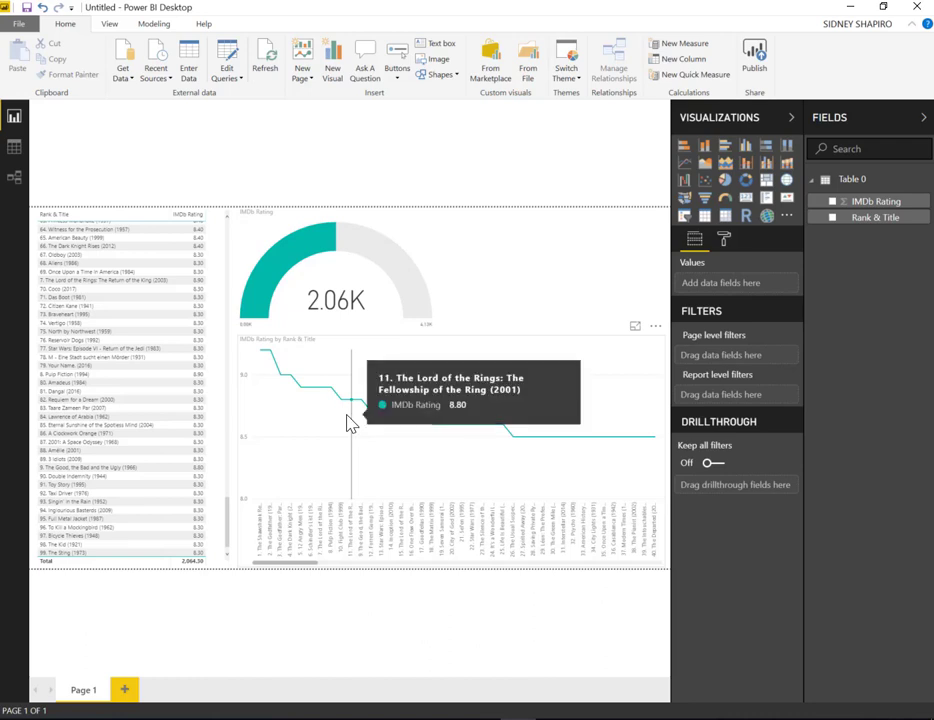
mouse_move(406, 376)
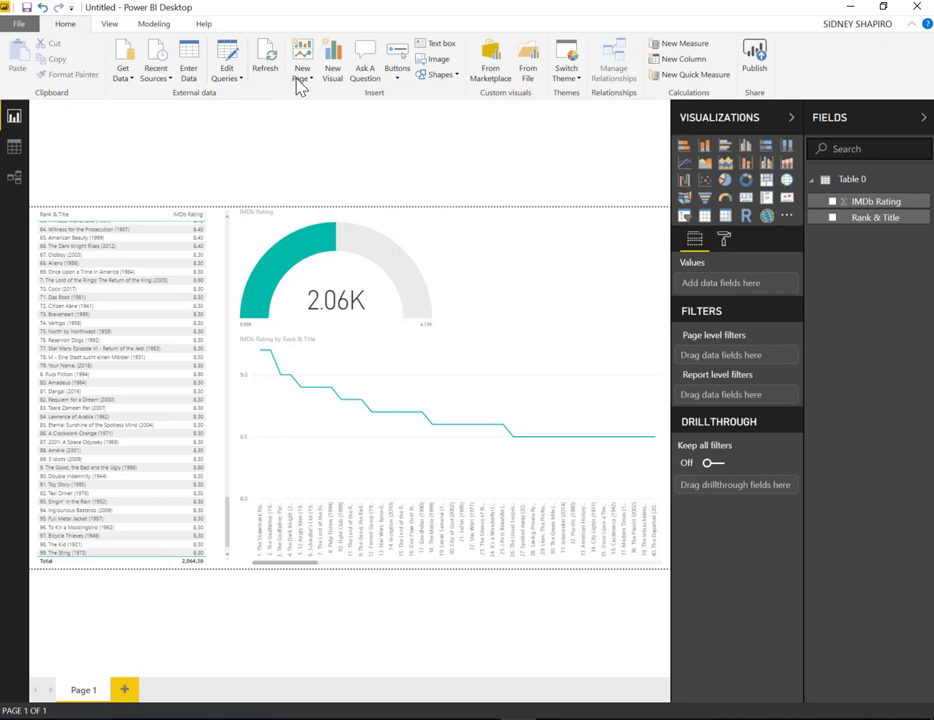
click(109, 24)
click(166, 25)
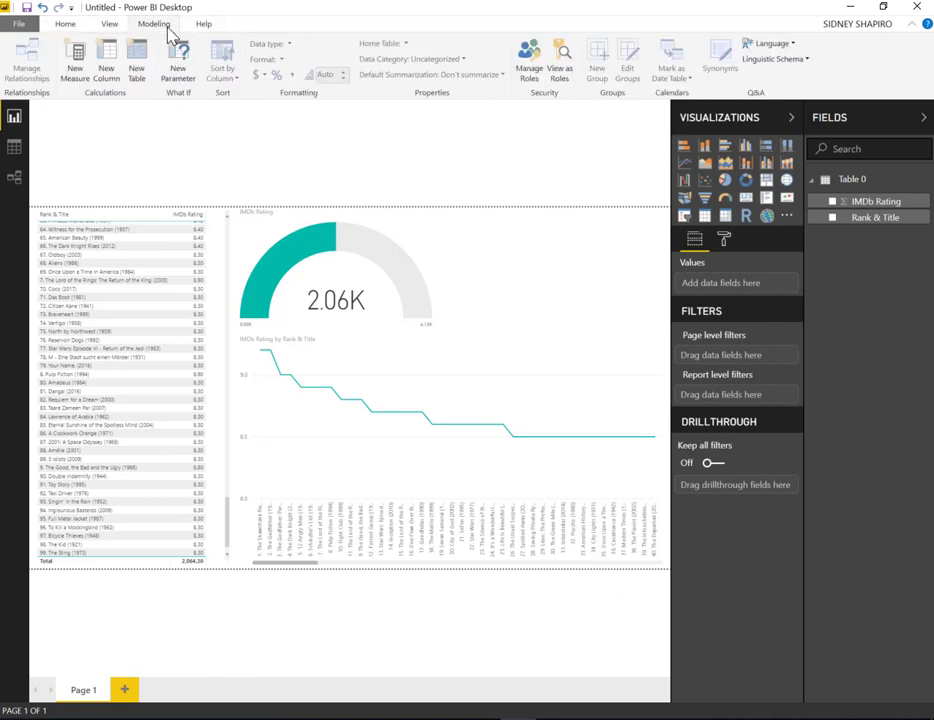
click(205, 25)
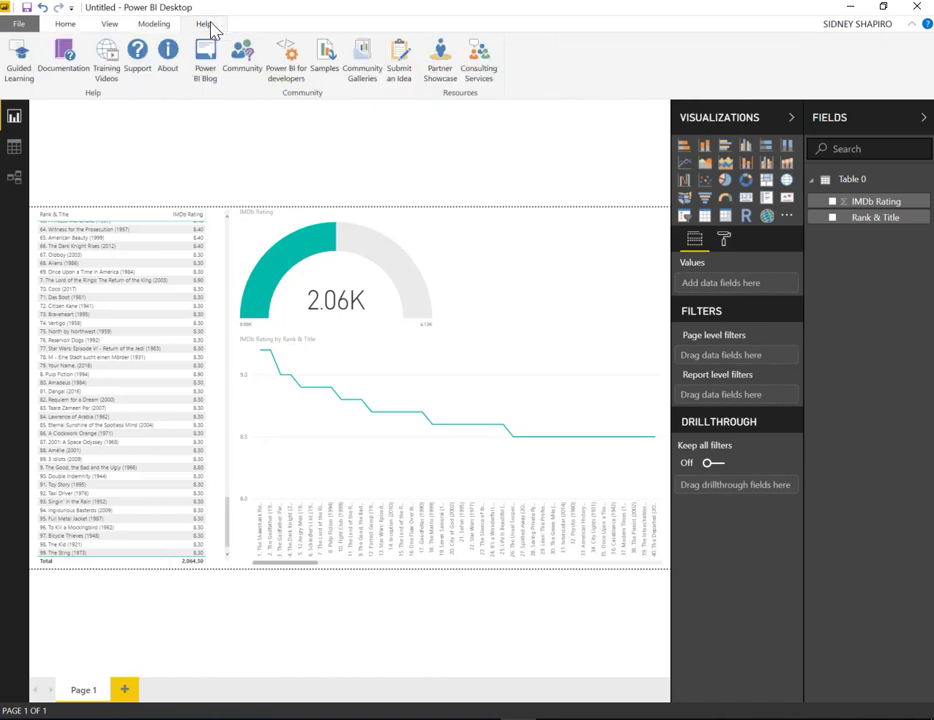
click(64, 26)
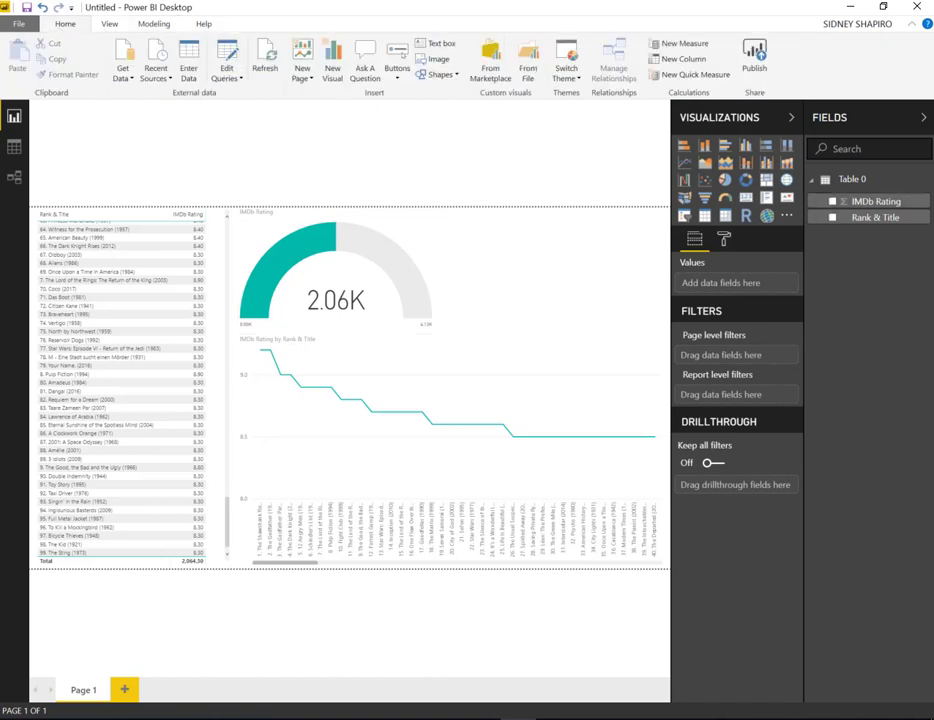
Switch to the browser showing Wikipedia's List of Canadian provinces and territories by population, and dismiss the donation banner
drag(932, 160, 380, 2)
scroll(340, 210, up, 10)
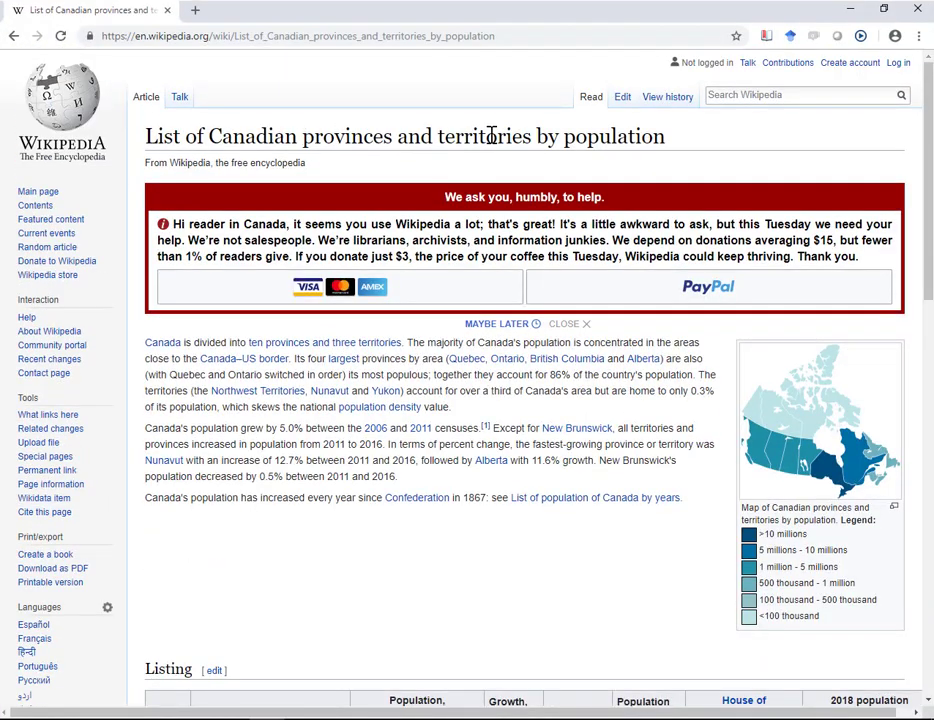
click(585, 325)
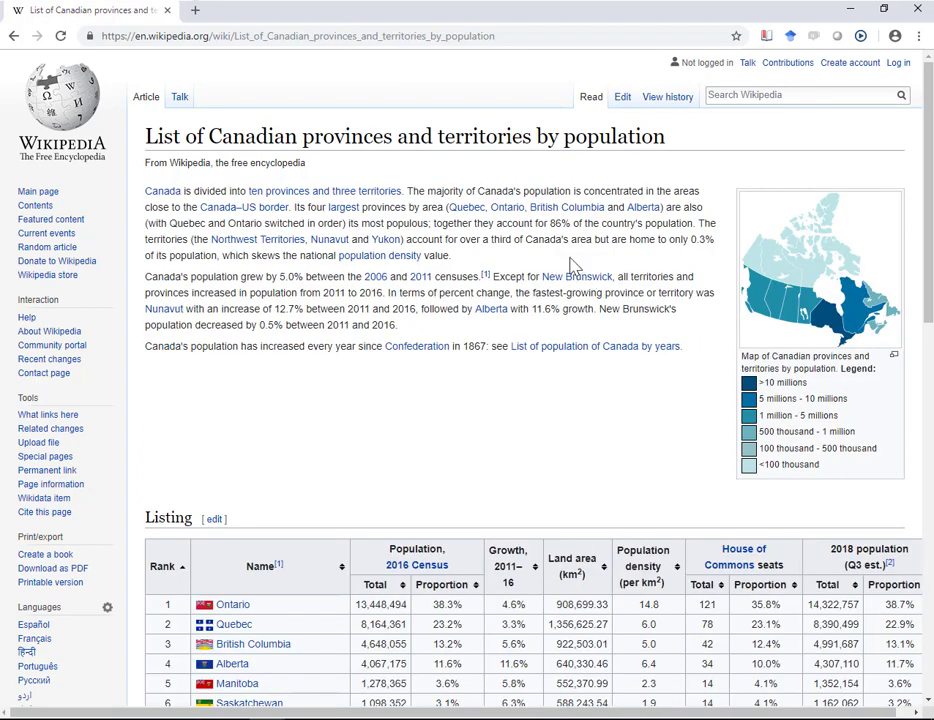
Look over the Wikipedia listing of Canadian provinces and territories by population
scroll(573, 263, down, 4)
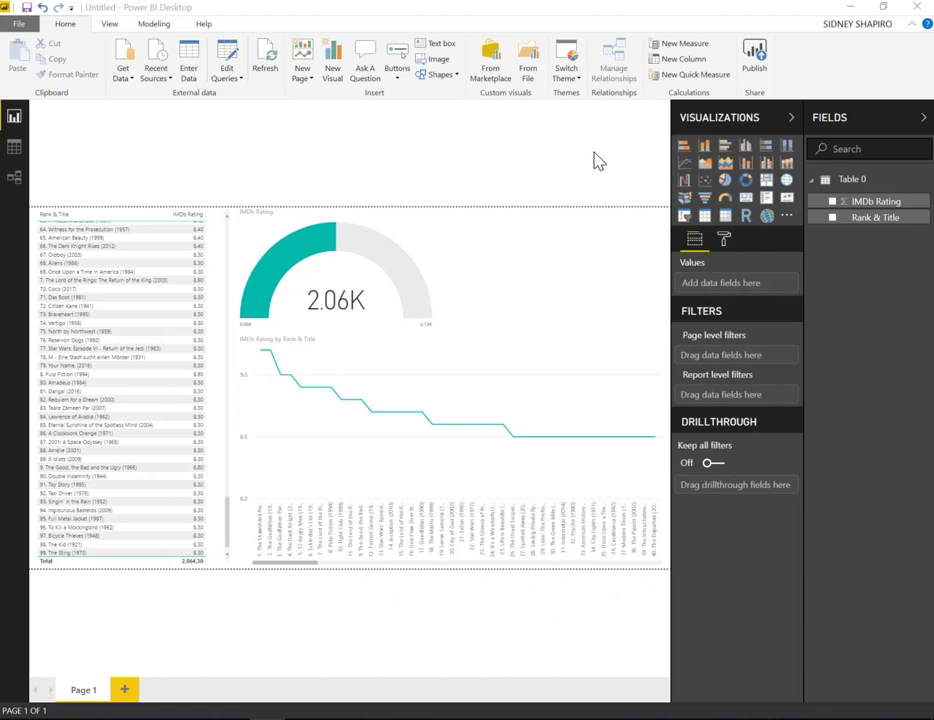
Switch to Power BI Desktop, cross-filter the gauge and line chart by single movies, including The Good, the Bad and the Ugly, and clear the filter
click(350, 246)
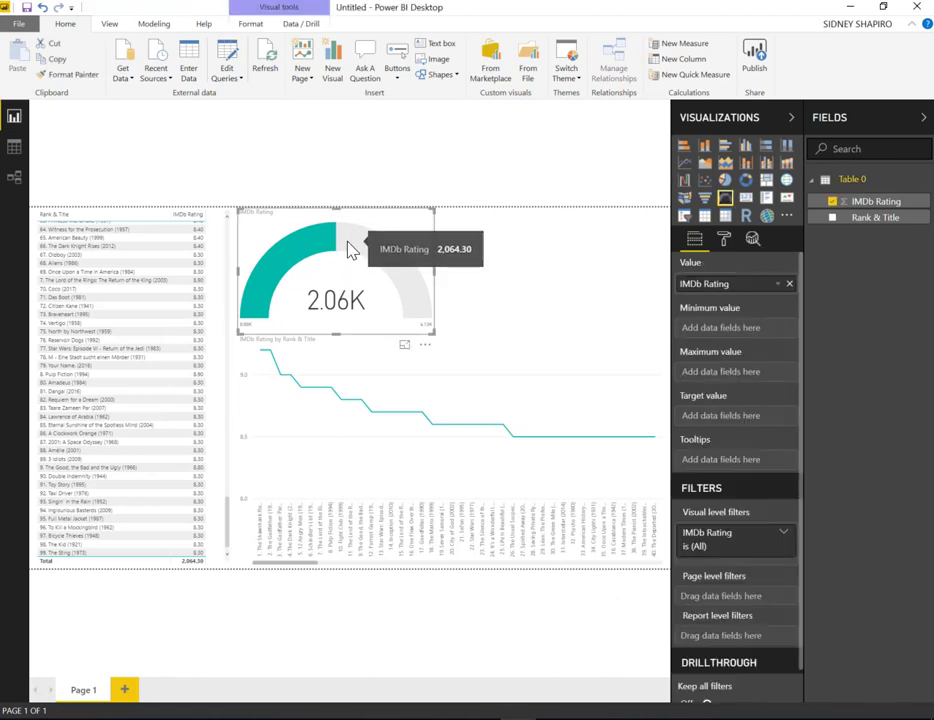
click(328, 338)
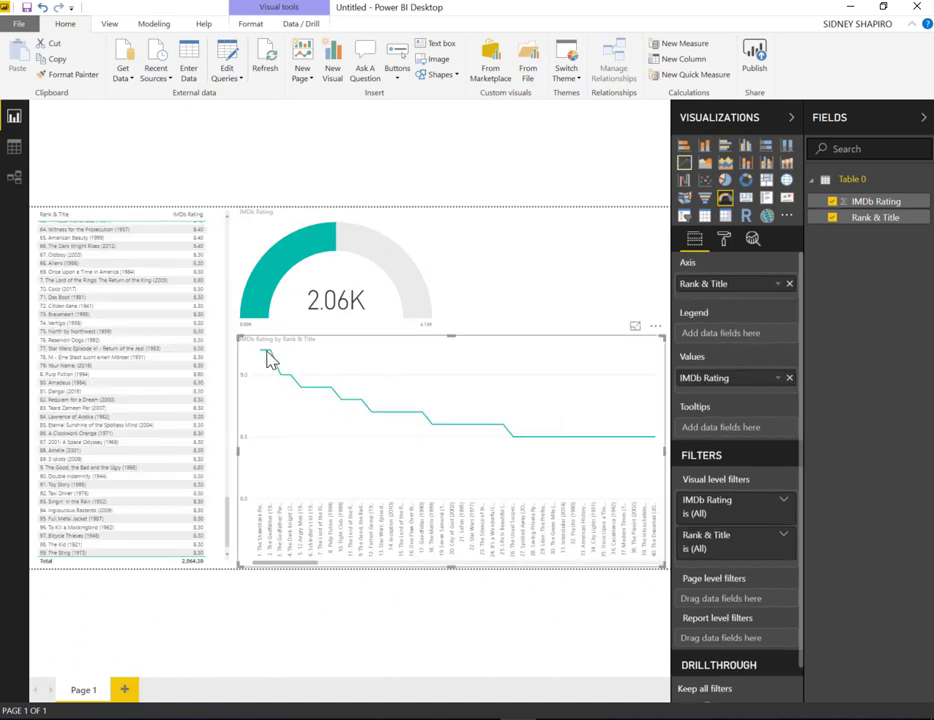
click(108, 306)
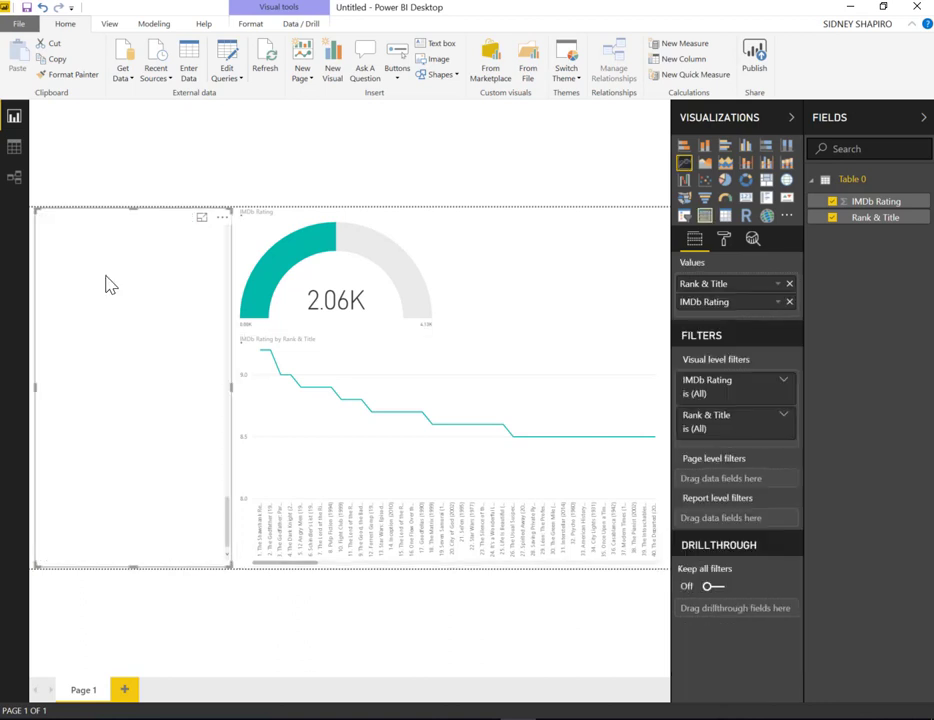
click(108, 316)
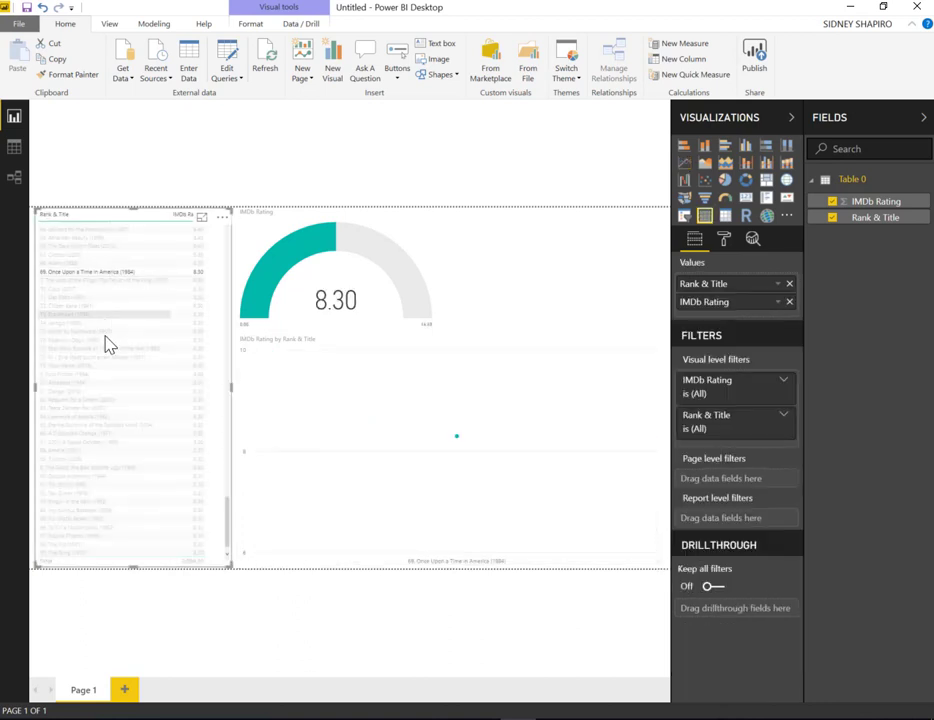
click(117, 468)
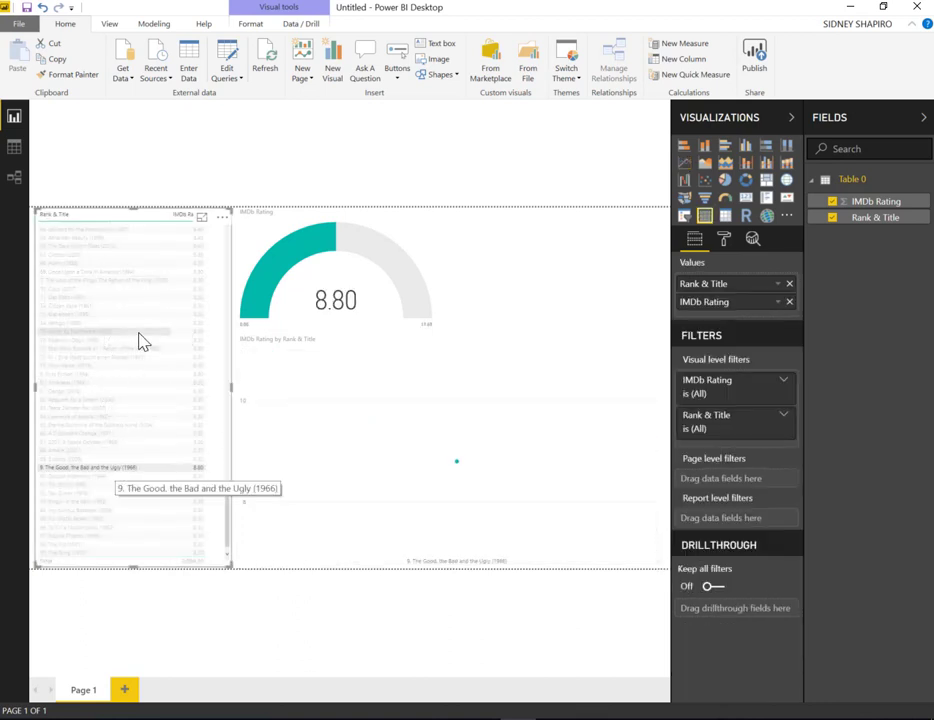
click(491, 301)
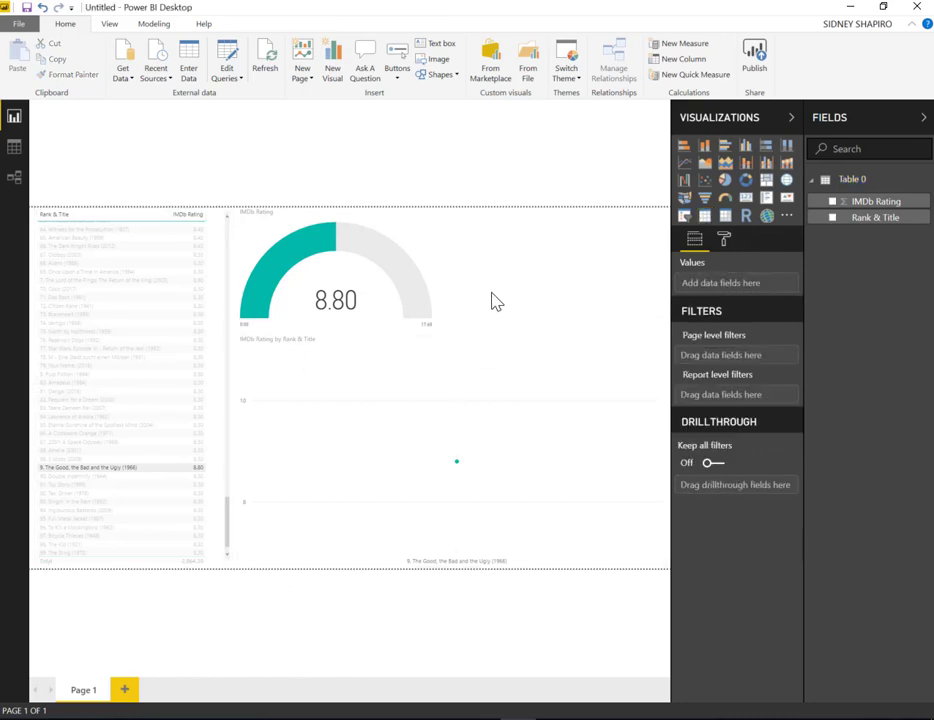
click(183, 467)
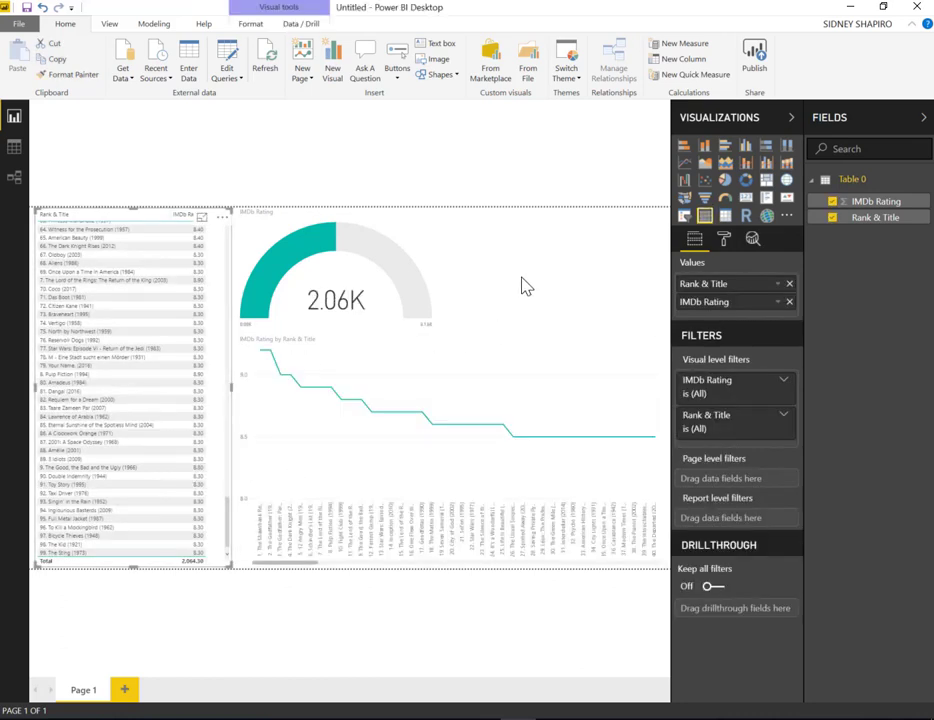